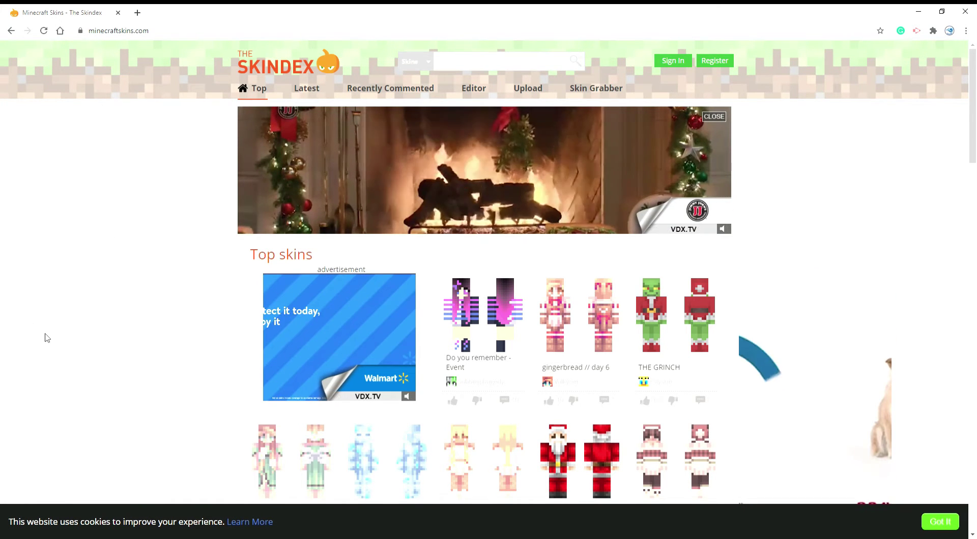
Search The Skindex for 'dream' skins
mouse_move(416, 300)
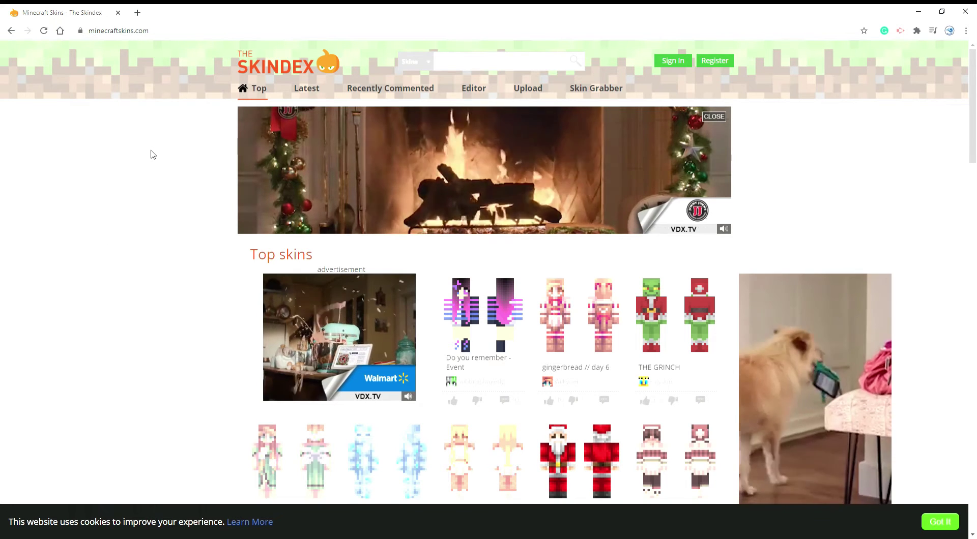
click(503, 66)
text(dr)
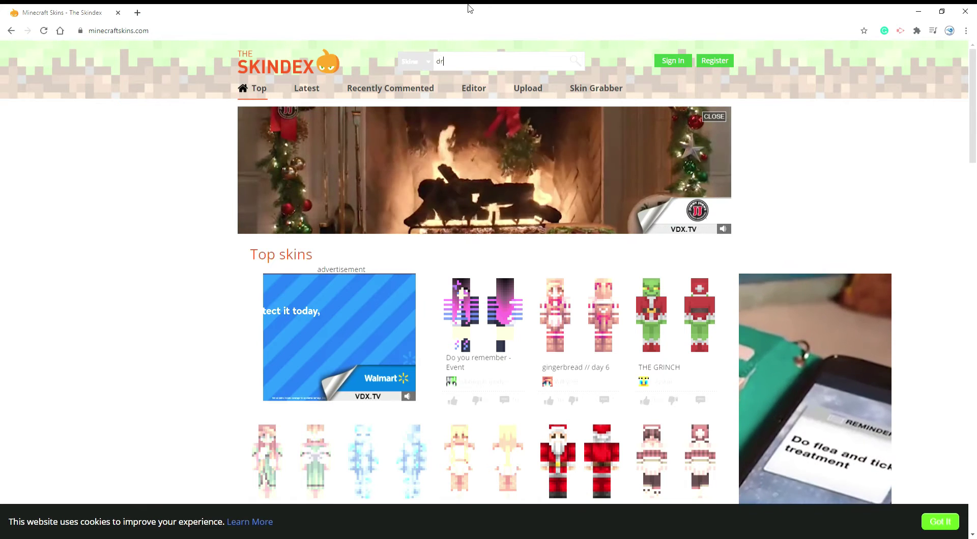
text(eam)
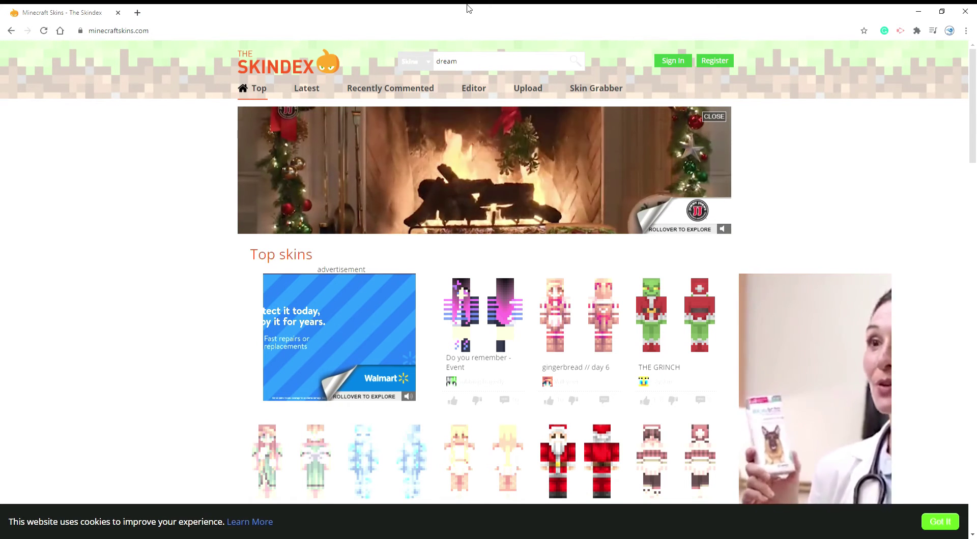
key(Return)
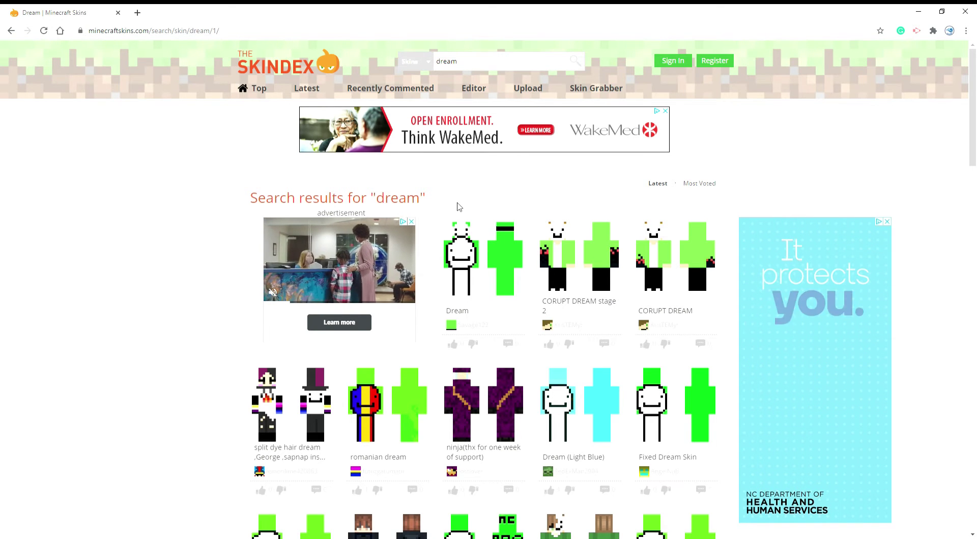
Open the Fixed Dream Skin result from the search list and dismiss the pop-up ad
scroll(458, 206, down, 1)
scroll(459, 206, down, 1)
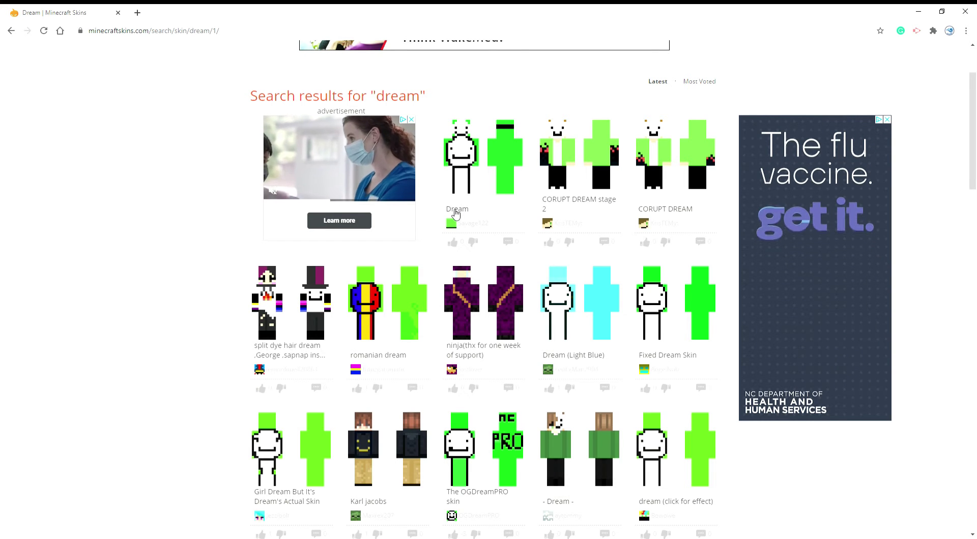
scroll(451, 211, down, 1)
scroll(452, 213, down, 3)
scroll(699, 322, up, 3)
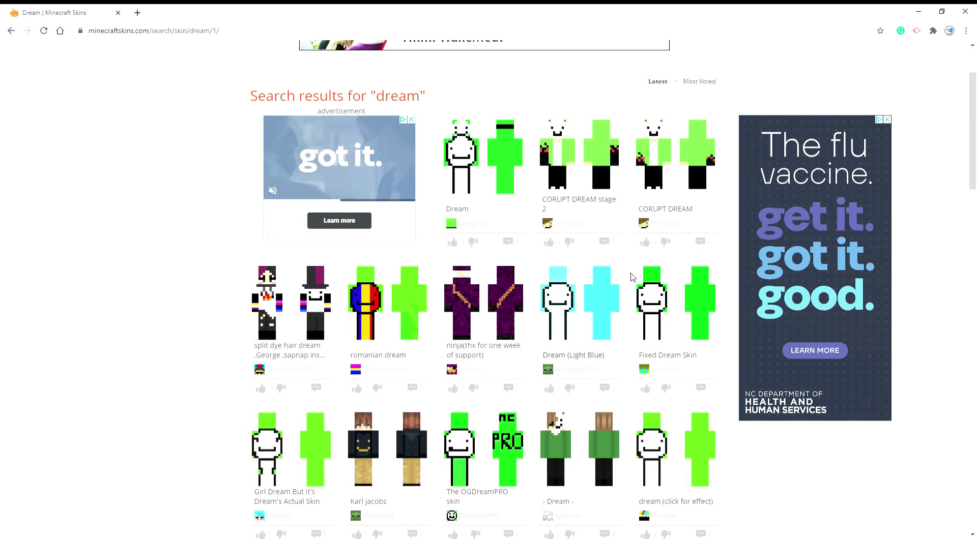
click(699, 323)
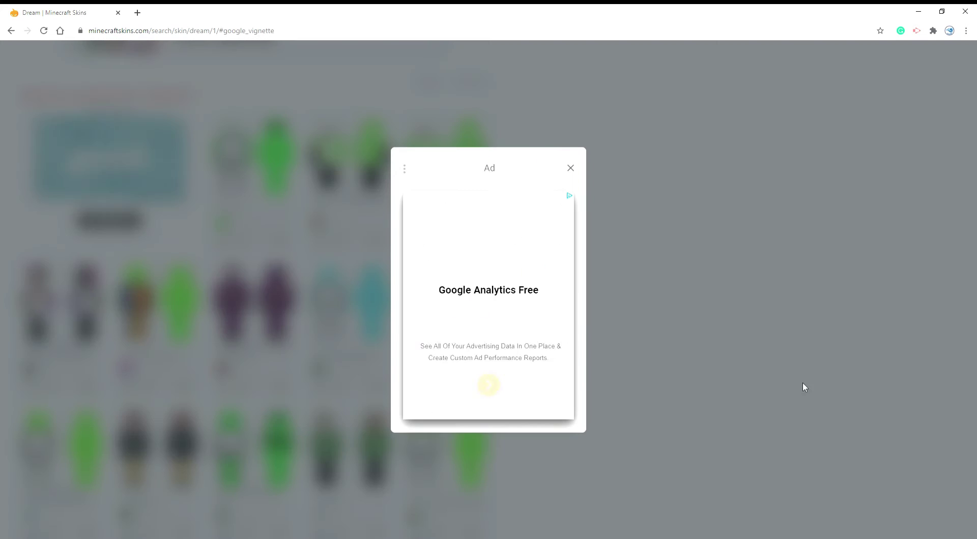
click(571, 168)
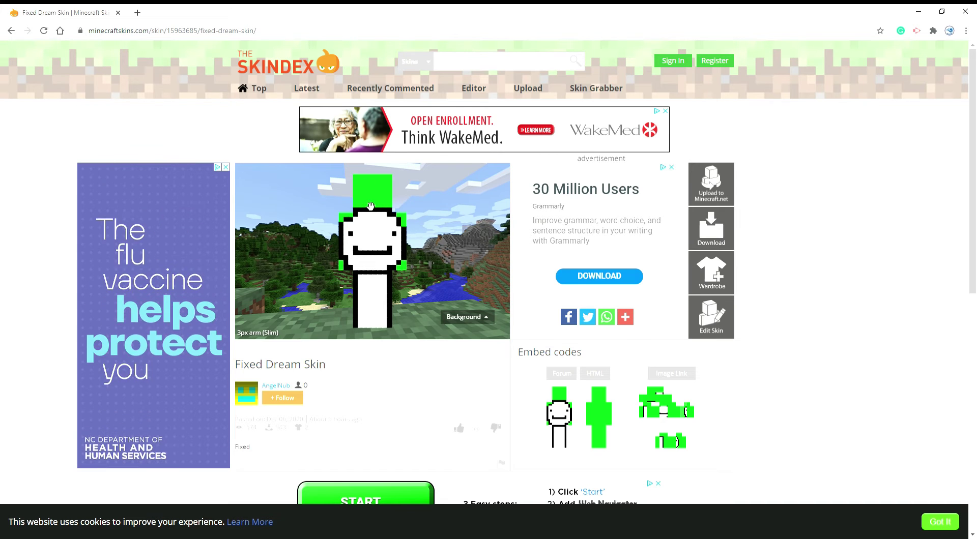
mouse_move(625, 317)
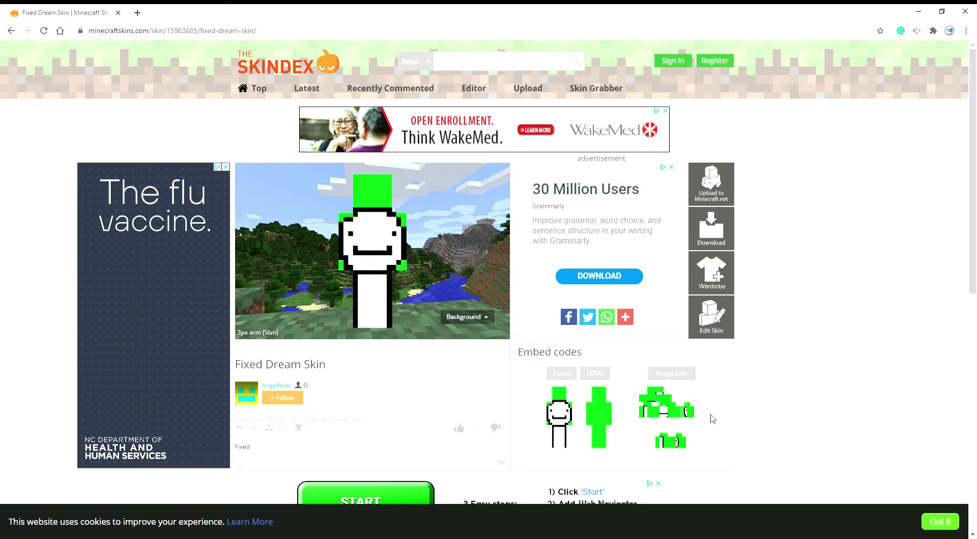
Load the Fixed Dream Skin into the editor and set the paint colour to white
click(710, 318)
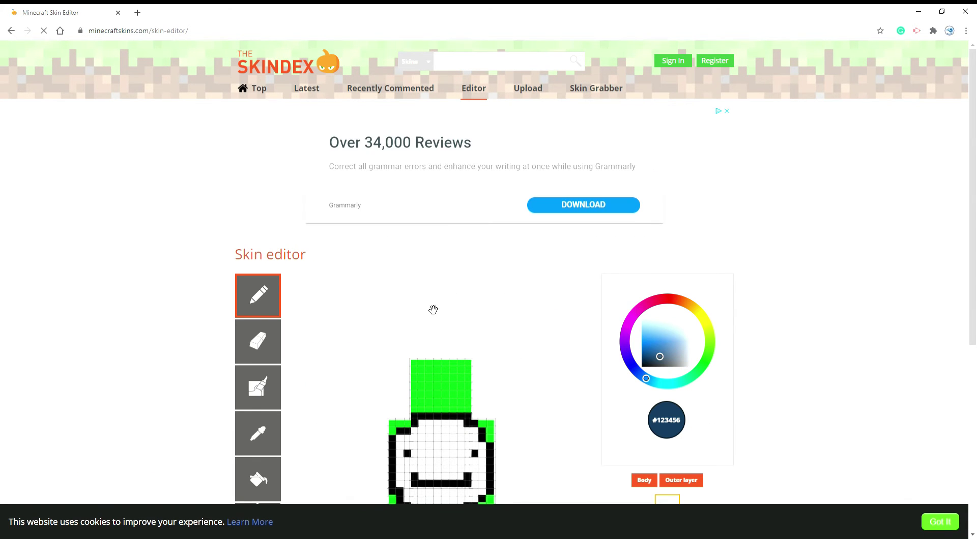
scroll(433, 309, down, 2)
mouse_move(565, 352)
mouse_down()
mouse_move(434, 337)
mouse_move(517, 369)
mouse_move(558, 345)
mouse_move(565, 363)
mouse_up()
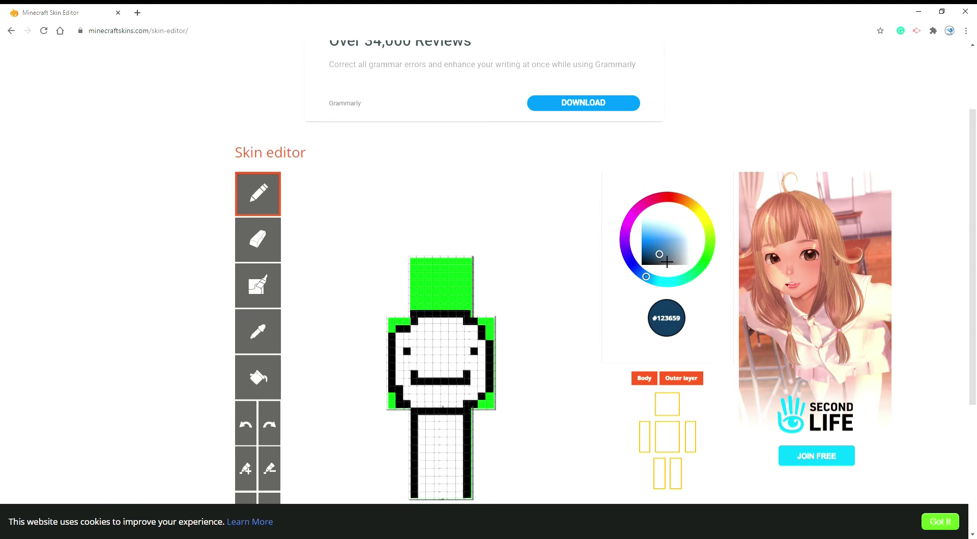
drag(666, 262, 701, 218)
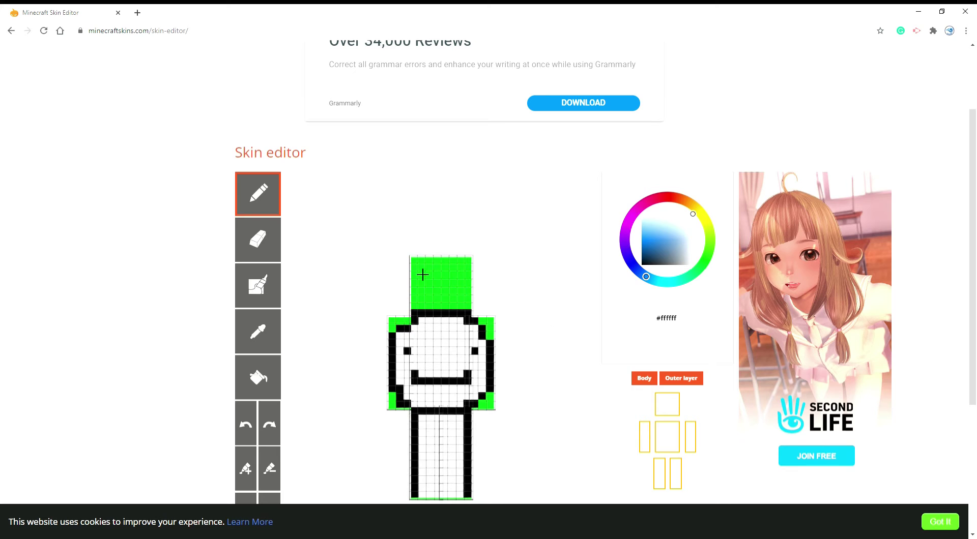
Pencil white pixels in a diagonal band across the head, checking it from every side
drag(422, 275, 473, 281)
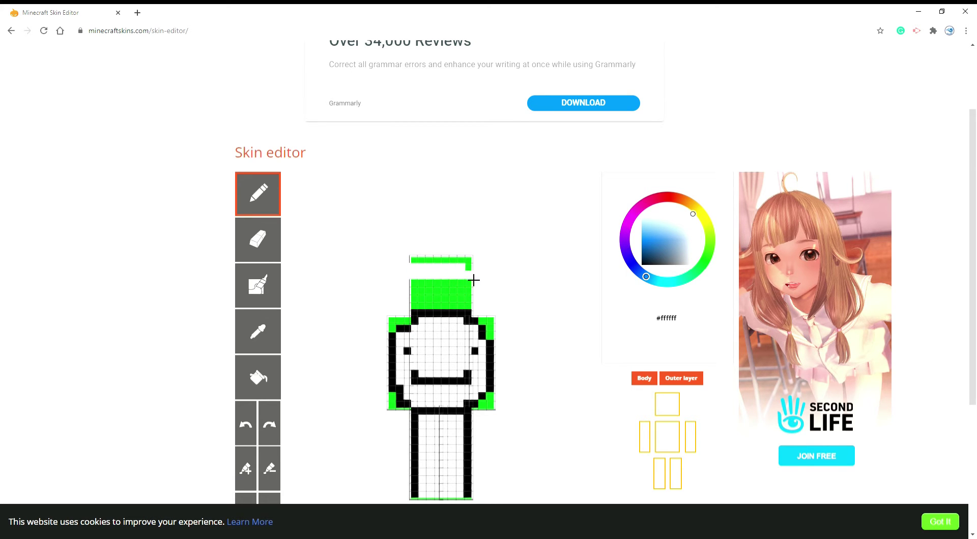
mouse_move(536, 300)
mouse_down()
mouse_move(494, 295)
mouse_move(415, 323)
mouse_move(410, 271)
mouse_move(473, 273)
mouse_move(448, 274)
mouse_up()
drag(561, 318, 429, 271)
mouse_move(547, 331)
mouse_down()
mouse_move(455, 305)
mouse_move(472, 285)
mouse_up()
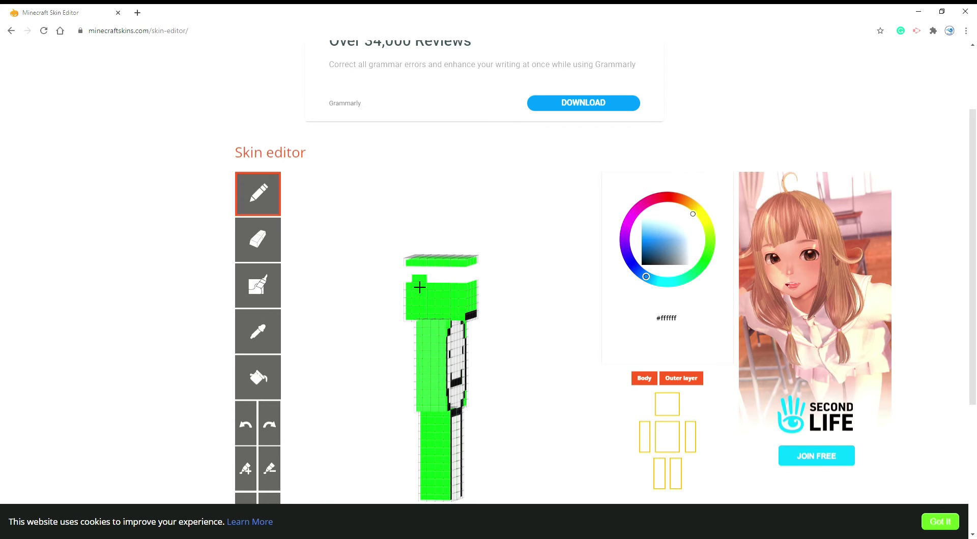
drag(533, 356, 602, 381)
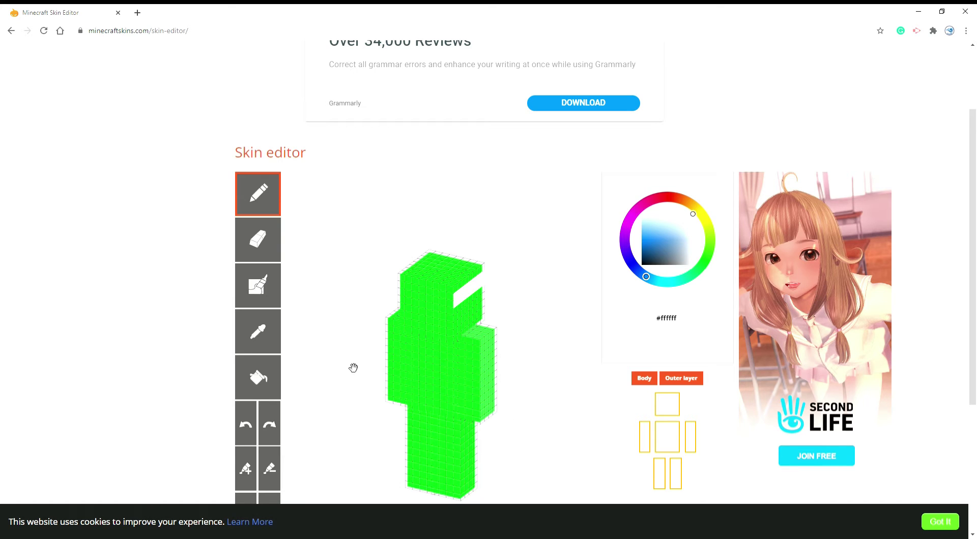
drag(353, 367, 536, 353)
drag(421, 274, 443, 278)
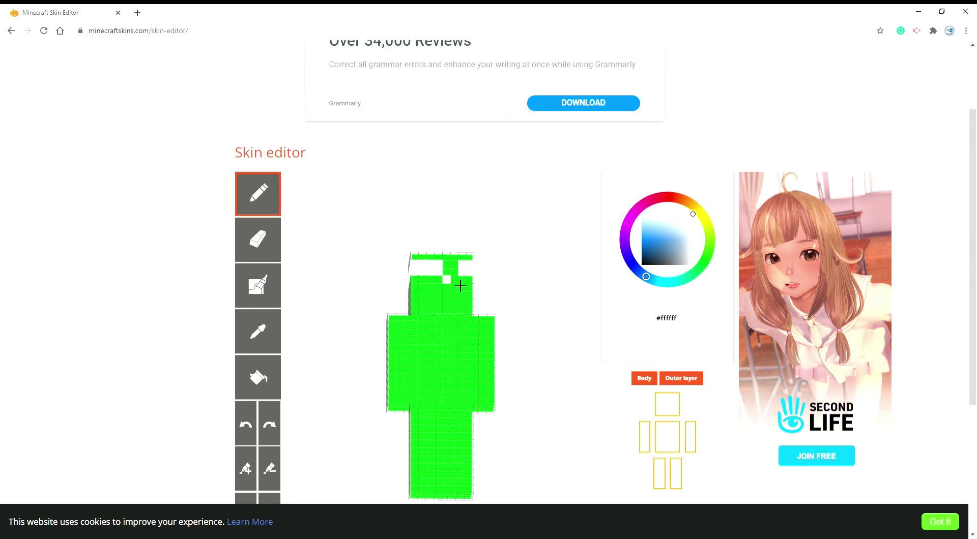
click(454, 266)
drag(446, 289, 432, 316)
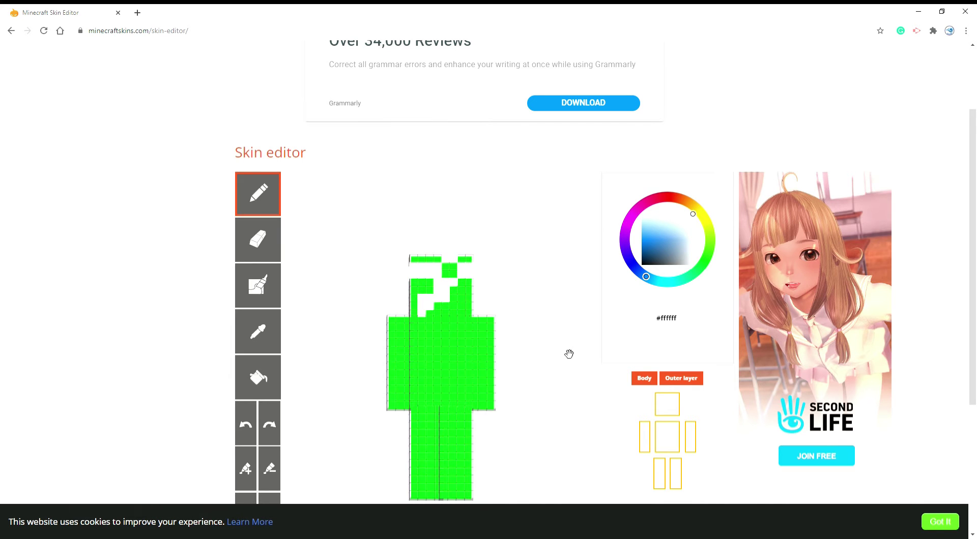
Hide the torso, head and both legs so only the arms remain
click(670, 444)
click(667, 405)
click(660, 474)
click(675, 474)
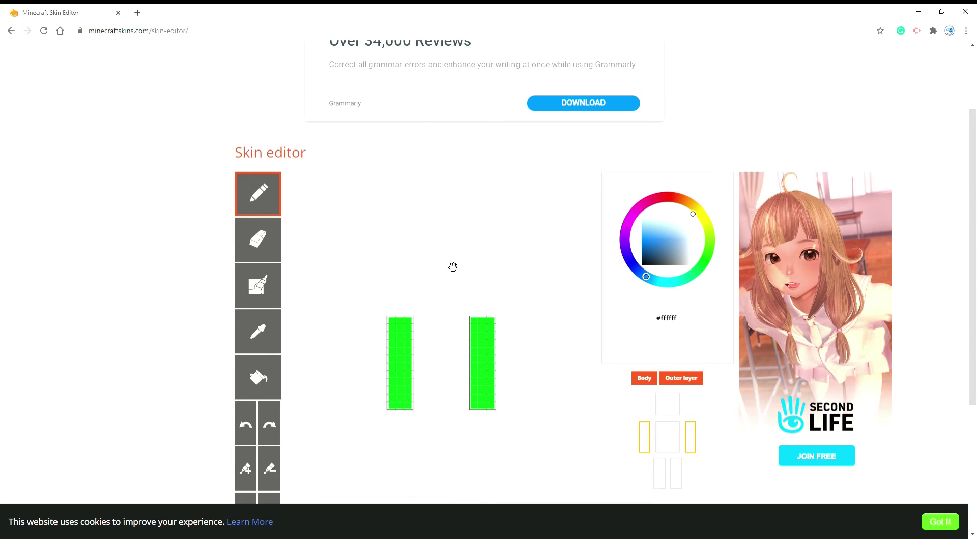
Choose a strong red (#d51a23) and paint a band around each arm
mouse_move(655, 286)
mouse_down()
mouse_move(652, 212)
mouse_move(674, 204)
mouse_up()
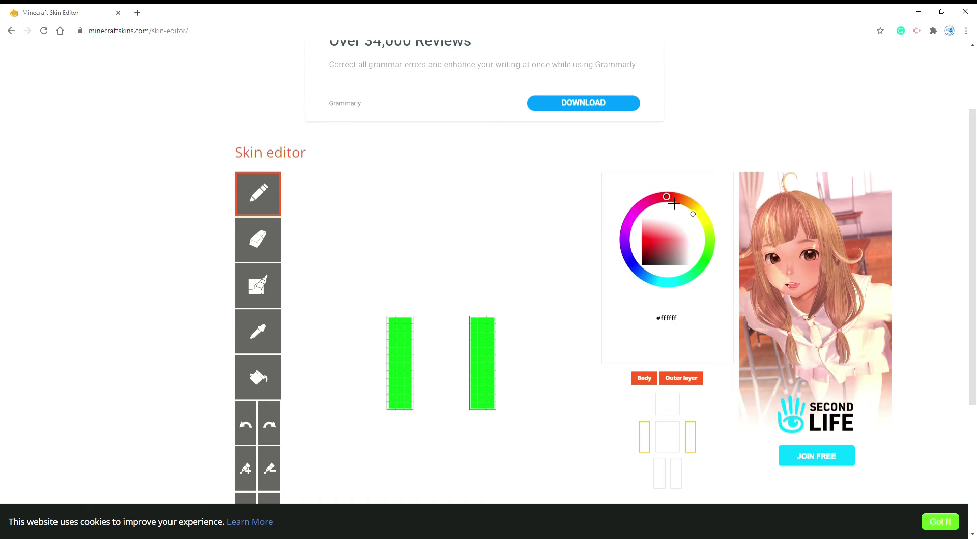
drag(679, 246, 660, 249)
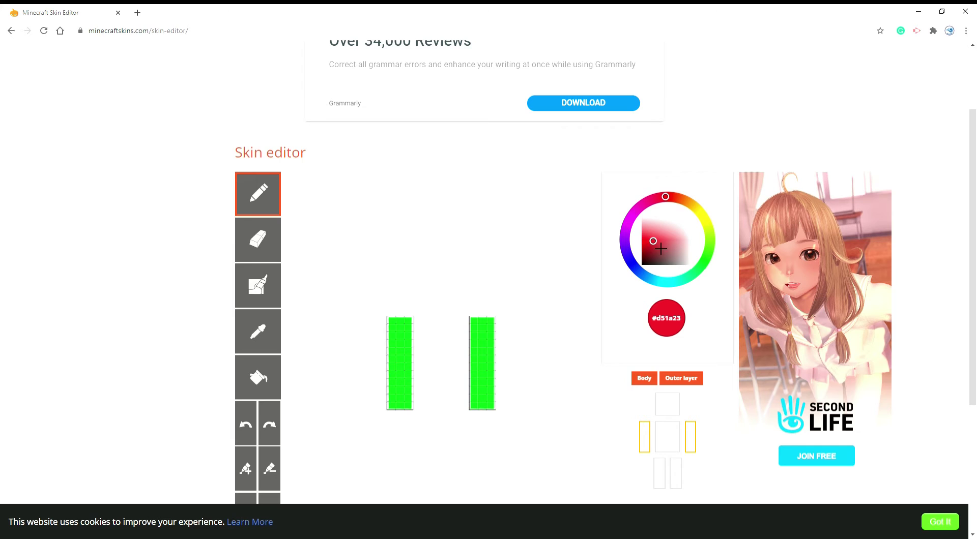
mouse_move(482, 344)
mouse_down()
mouse_move(493, 342)
mouse_move(501, 374)
mouse_move(472, 367)
mouse_move(481, 355)
mouse_up()
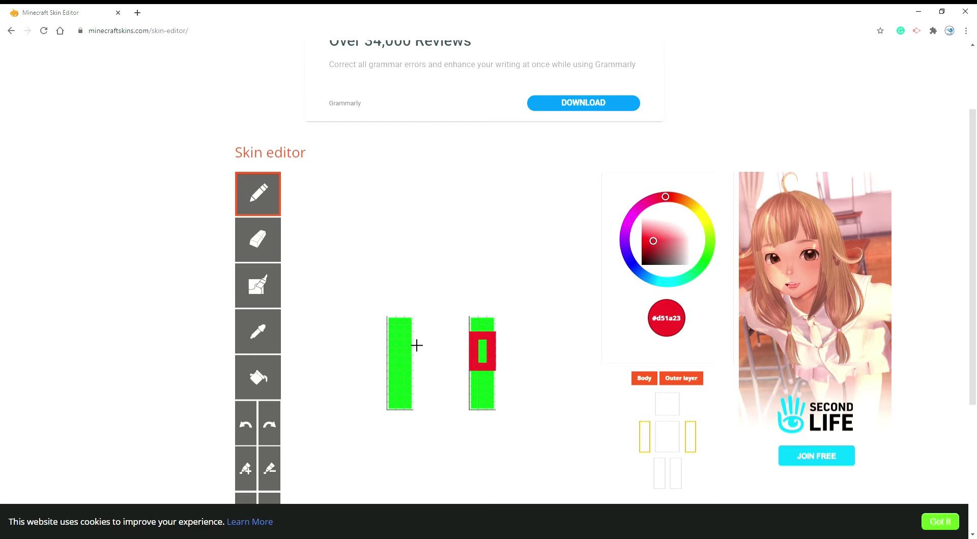
mouse_move(417, 345)
mouse_down()
mouse_move(390, 336)
mouse_move(399, 369)
mouse_move(408, 374)
mouse_move(417, 356)
mouse_up()
Fill the centre of both red armbands with white
drag(661, 252, 701, 218)
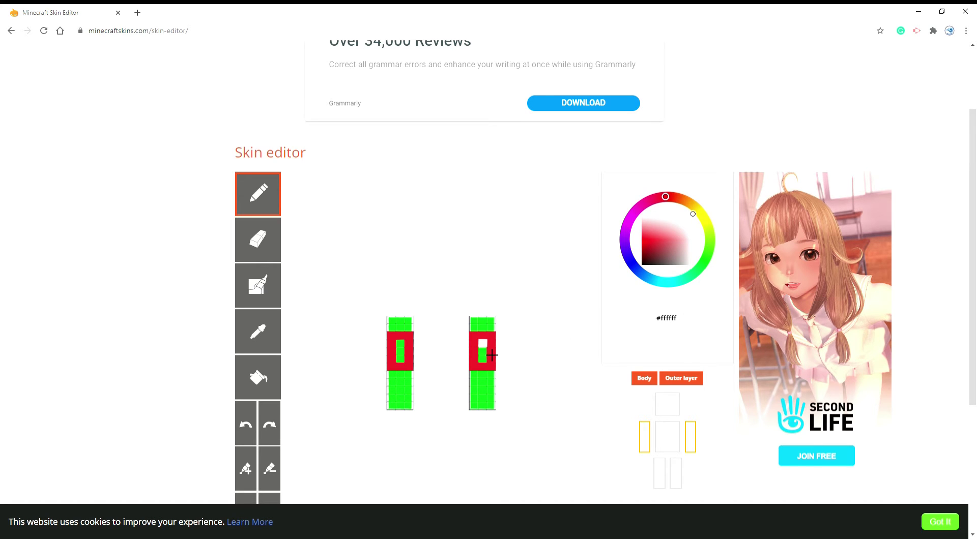
drag(491, 355, 492, 363)
drag(410, 353, 409, 361)
drag(671, 250, 641, 265)
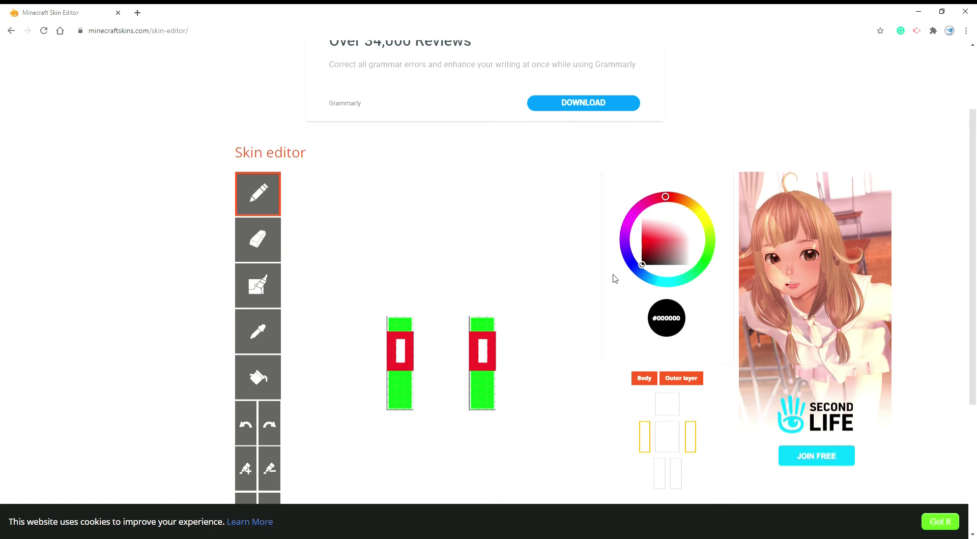
Paint black #230b0c face pixels on the head, then show the torso and legs again
click(672, 414)
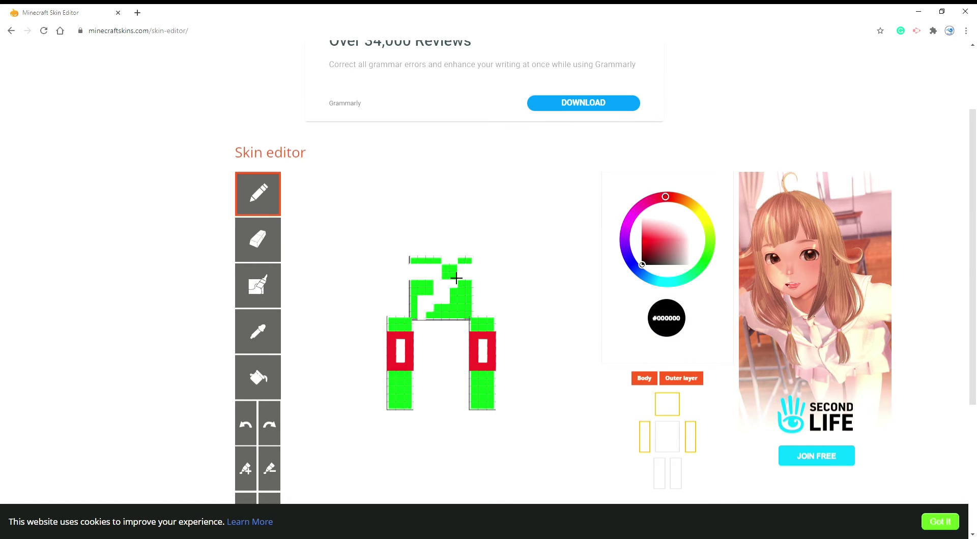
click(457, 278)
drag(656, 272, 666, 260)
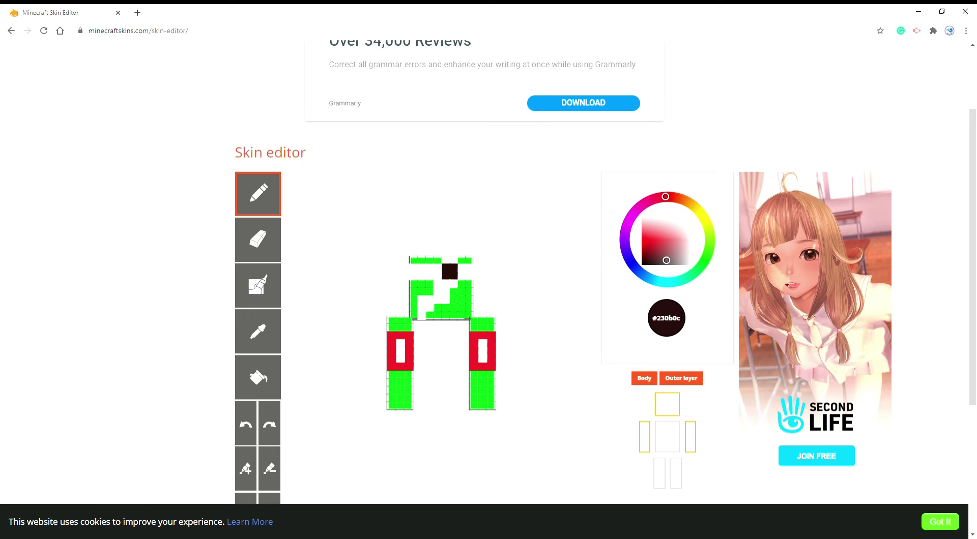
drag(513, 319, 488, 356)
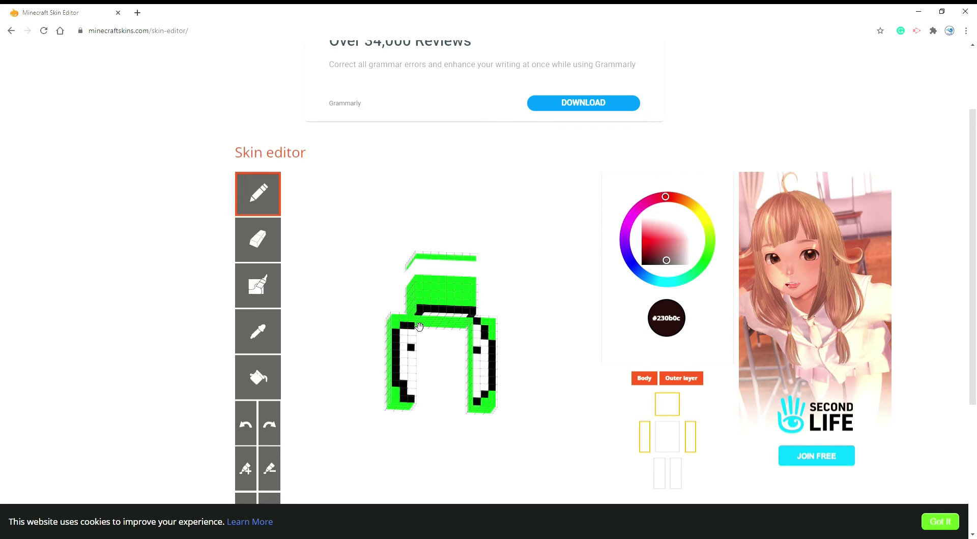
click(677, 447)
click(661, 472)
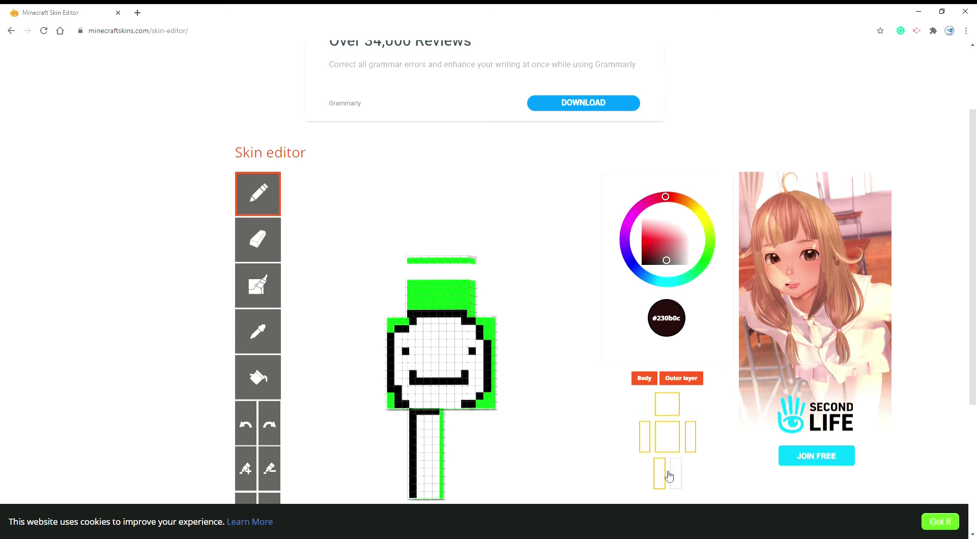
click(675, 472)
drag(478, 422, 375, 413)
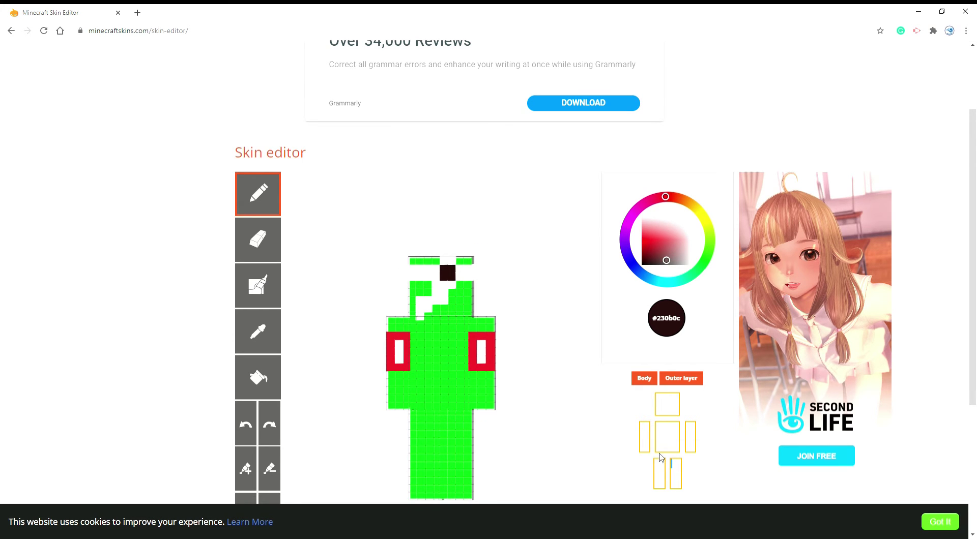
Hide the arms, head and legs, leaving only the torso facing front
click(647, 440)
click(689, 441)
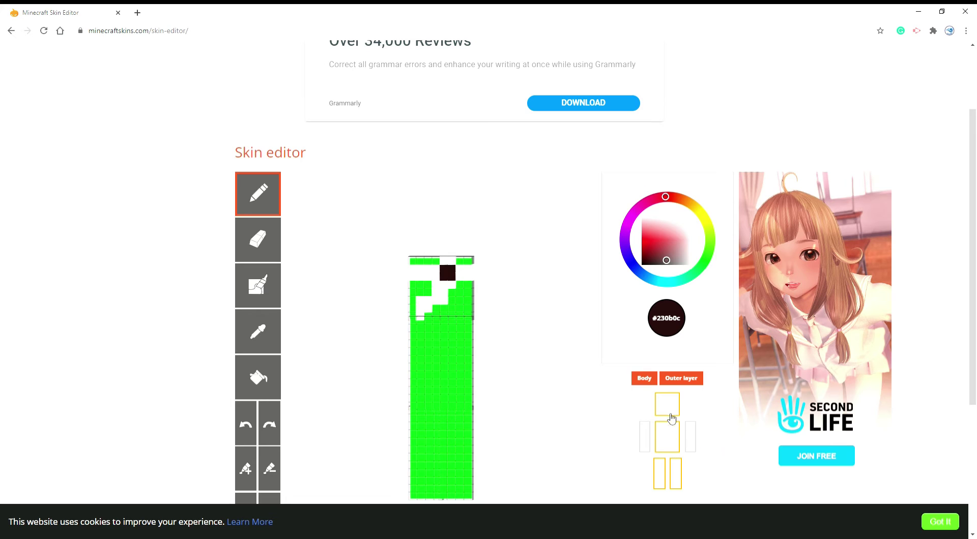
click(667, 407)
click(657, 473)
click(676, 474)
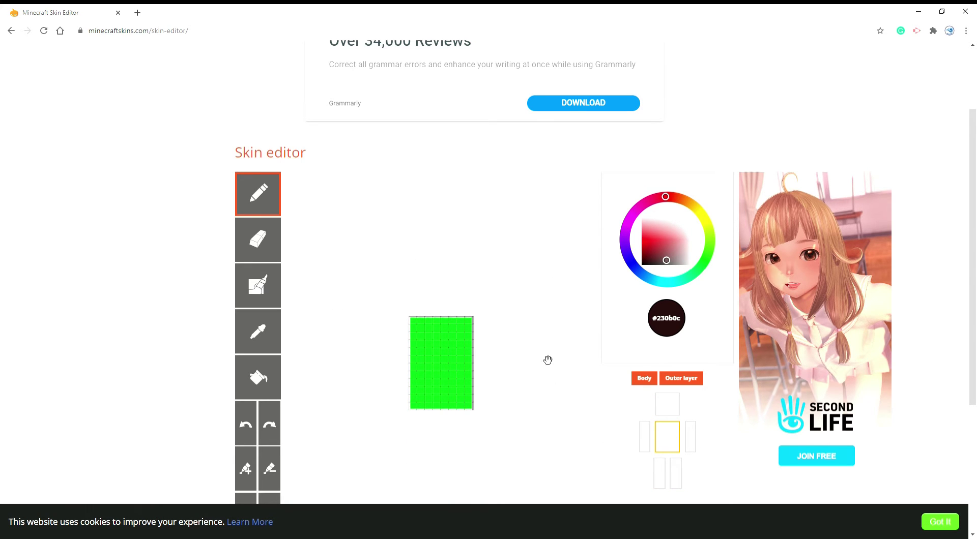
drag(547, 361, 562, 428)
Show the legs and arms again, then try dark pixels near the head and undo them
click(664, 483)
click(681, 482)
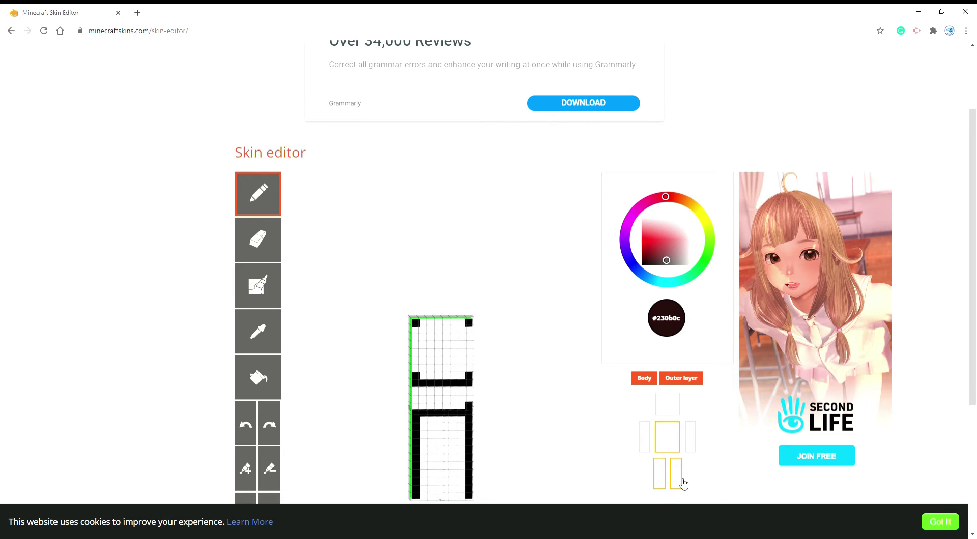
click(648, 441)
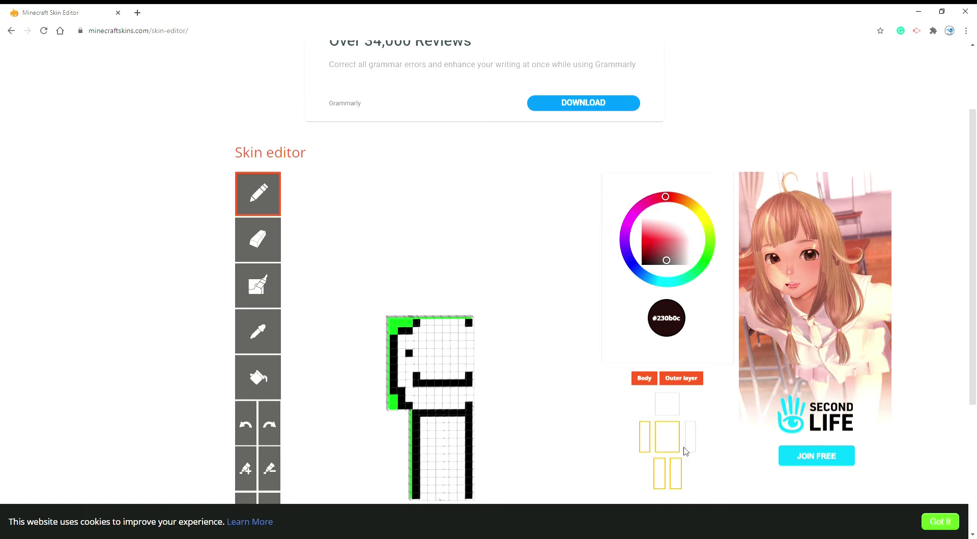
click(686, 450)
drag(588, 442, 580, 413)
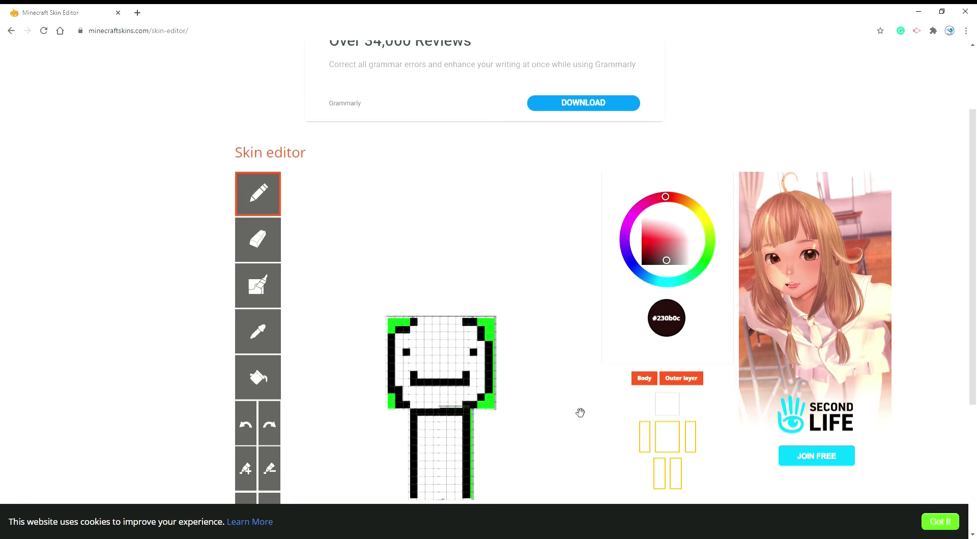
scroll(578, 409, down, 4)
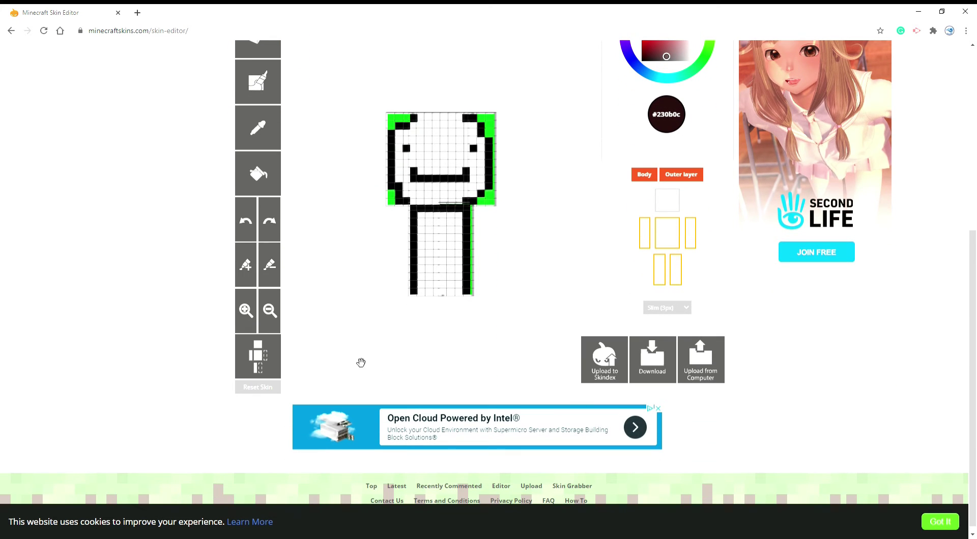
scroll(422, 362, up, 3)
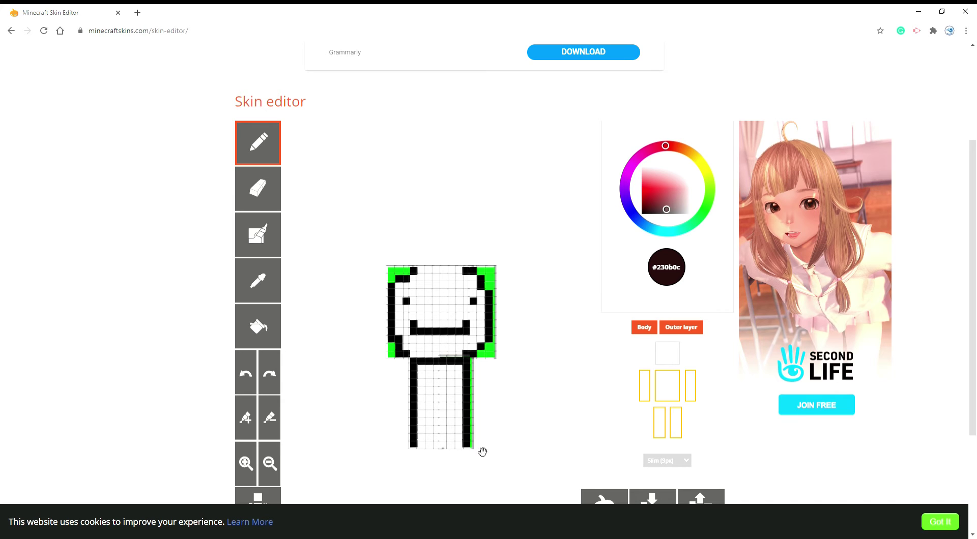
drag(481, 355, 473, 355)
click(245, 380)
drag(535, 406, 416, 428)
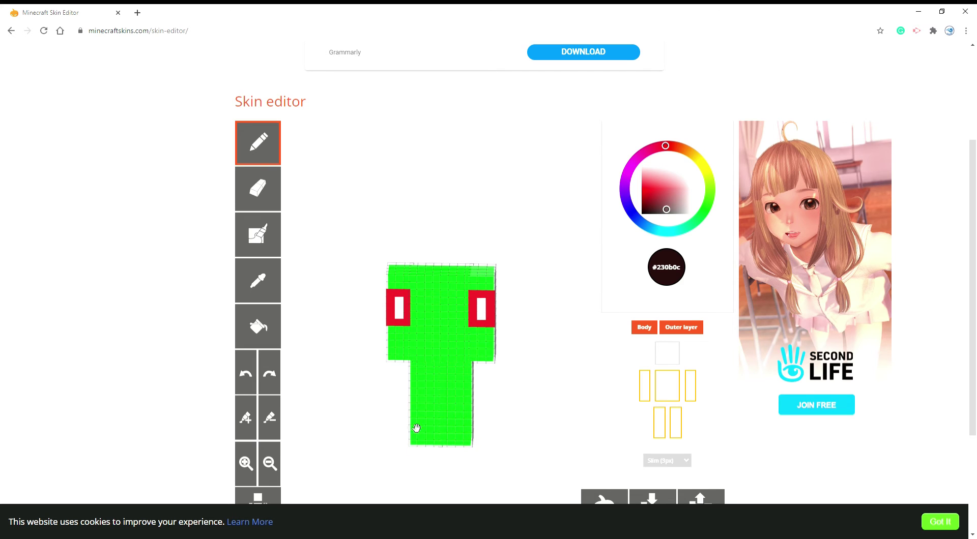
Show the head briefly, then hide both arms and the head again
click(674, 353)
drag(581, 359, 546, 353)
click(645, 398)
click(691, 393)
click(667, 353)
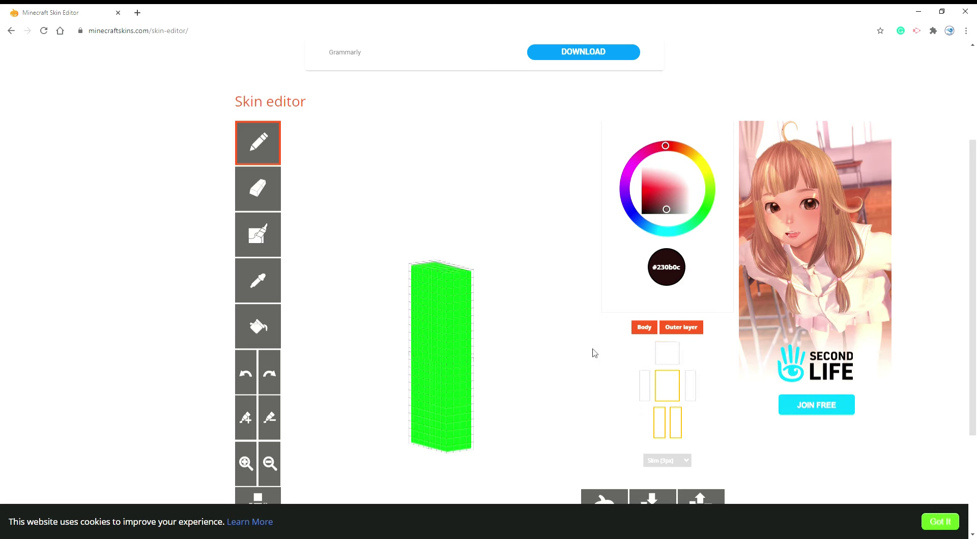
Choose a dark green paint colour and hide the legs, leaving the torso facing front
drag(503, 378, 554, 382)
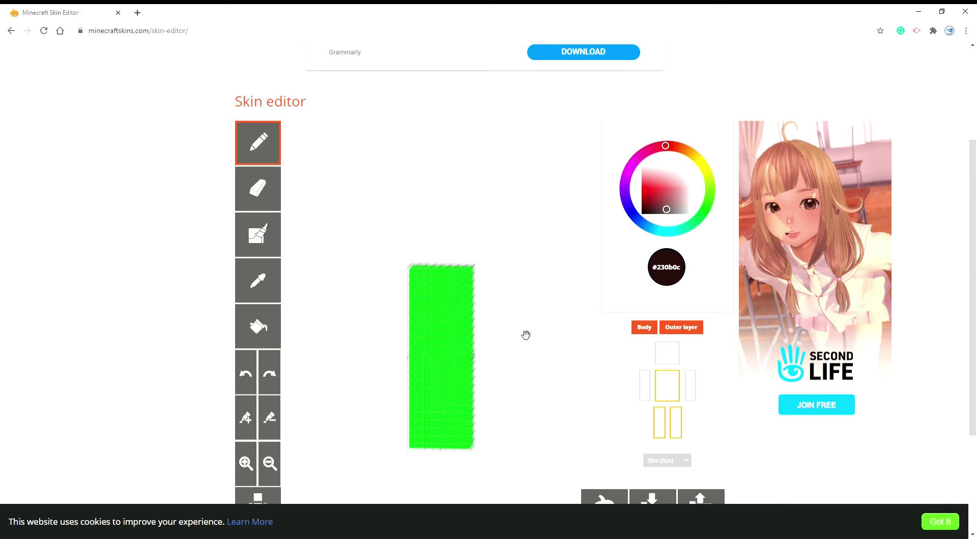
drag(670, 152, 700, 148)
drag(672, 213, 675, 196)
drag(702, 161, 708, 227)
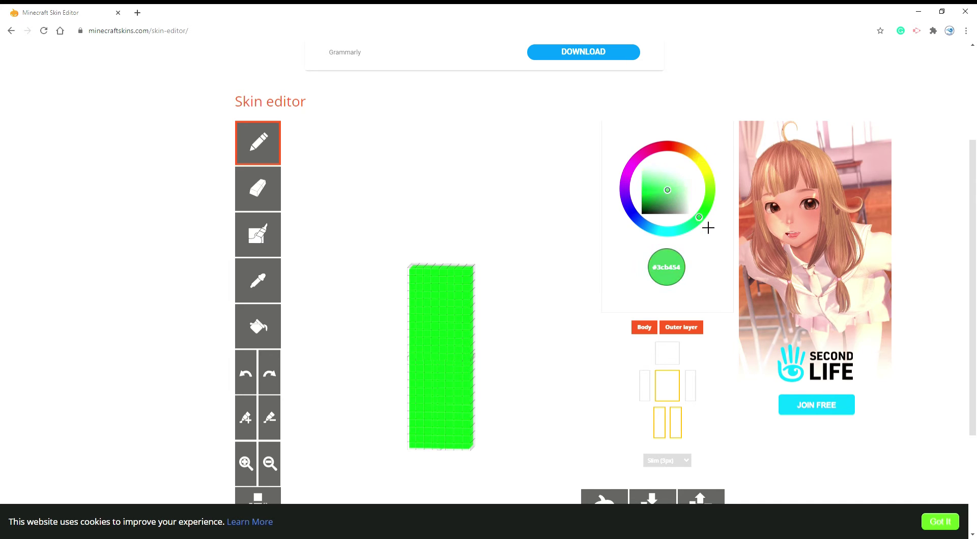
drag(681, 197, 684, 206)
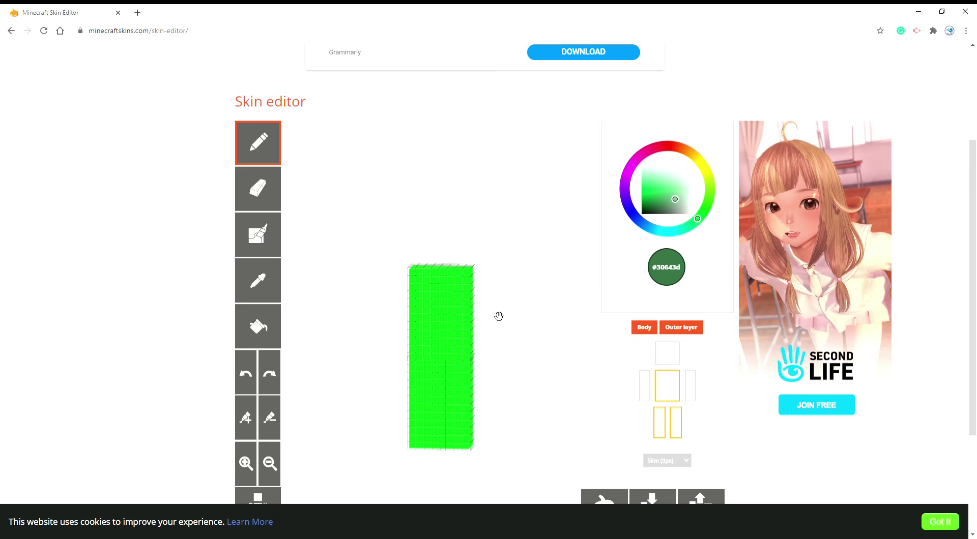
drag(536, 326, 545, 322)
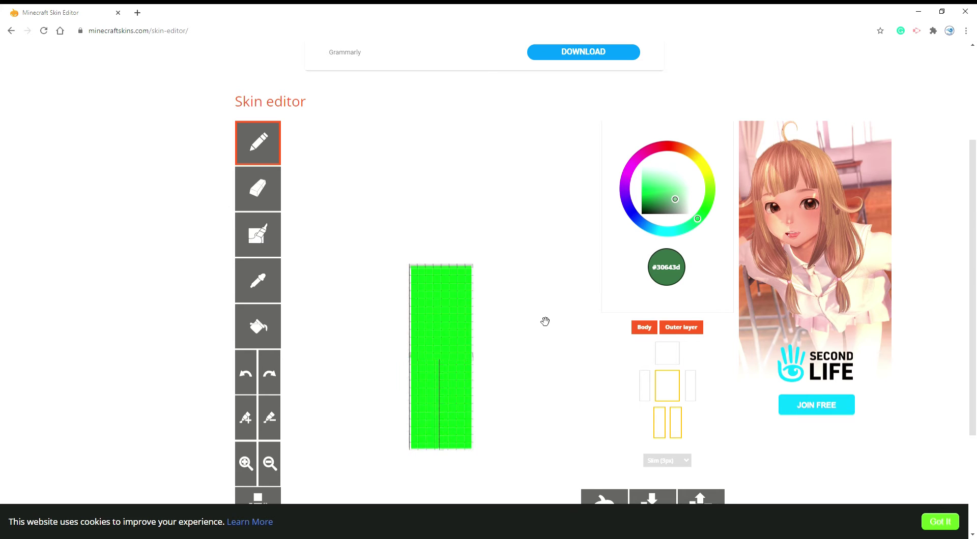
click(664, 424)
click(675, 424)
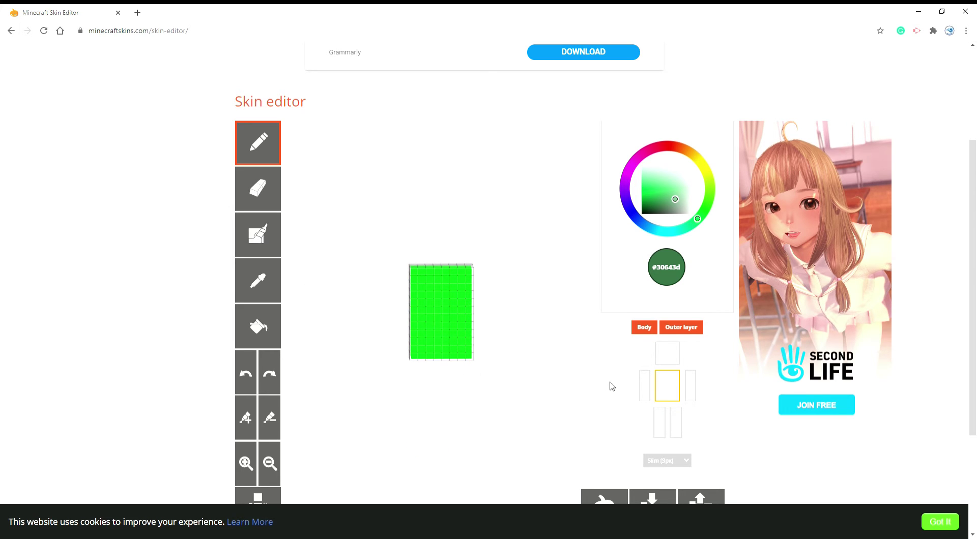
mouse_move(568, 381)
mouse_down()
mouse_move(506, 395)
mouse_move(488, 425)
mouse_move(558, 371)
mouse_up()
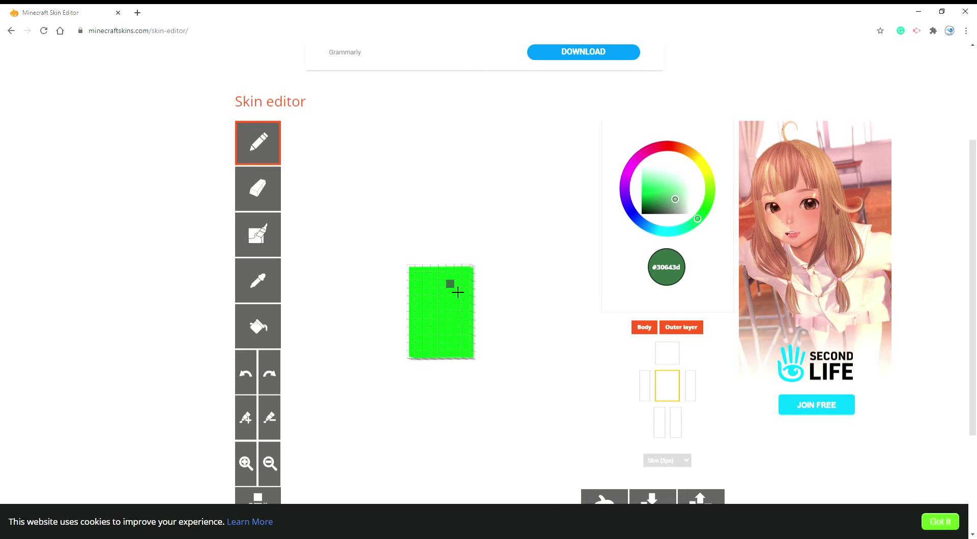
Paint a dark green #30643d diagonal strap across the torso and around its side
drag(460, 293, 473, 277)
drag(519, 309, 506, 368)
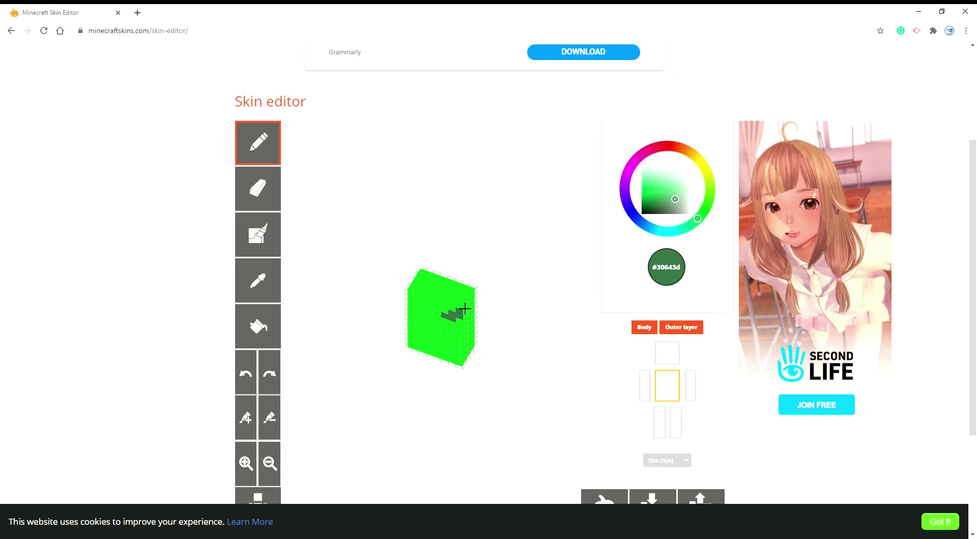
drag(465, 308, 477, 295)
mouse_move(512, 340)
mouse_down()
mouse_move(431, 323)
mouse_move(397, 306)
mouse_move(387, 288)
mouse_move(426, 279)
mouse_move(477, 324)
mouse_up()
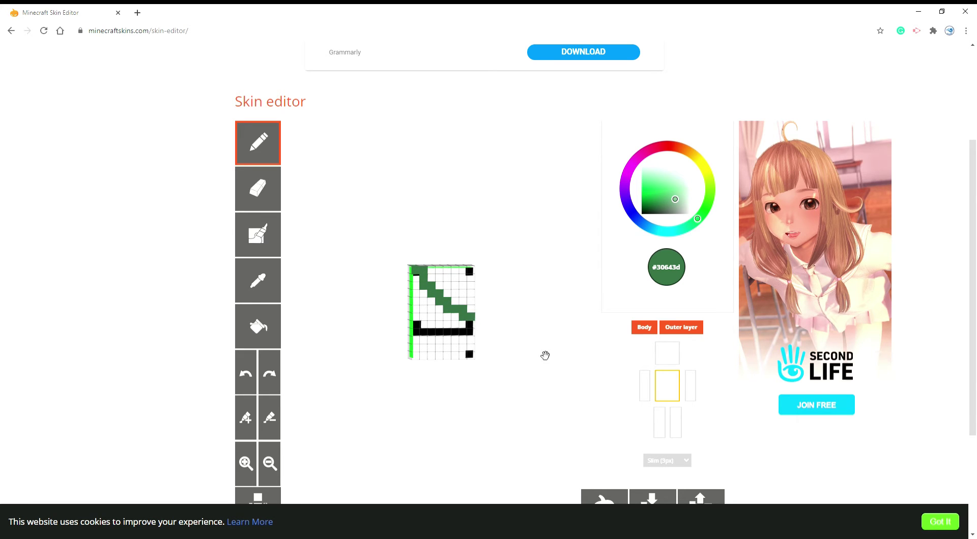
mouse_move(545, 355)
mouse_down()
mouse_move(450, 313)
mouse_move(475, 324)
mouse_move(475, 338)
mouse_move(443, 349)
mouse_move(442, 309)
mouse_up()
drag(529, 327, 505, 330)
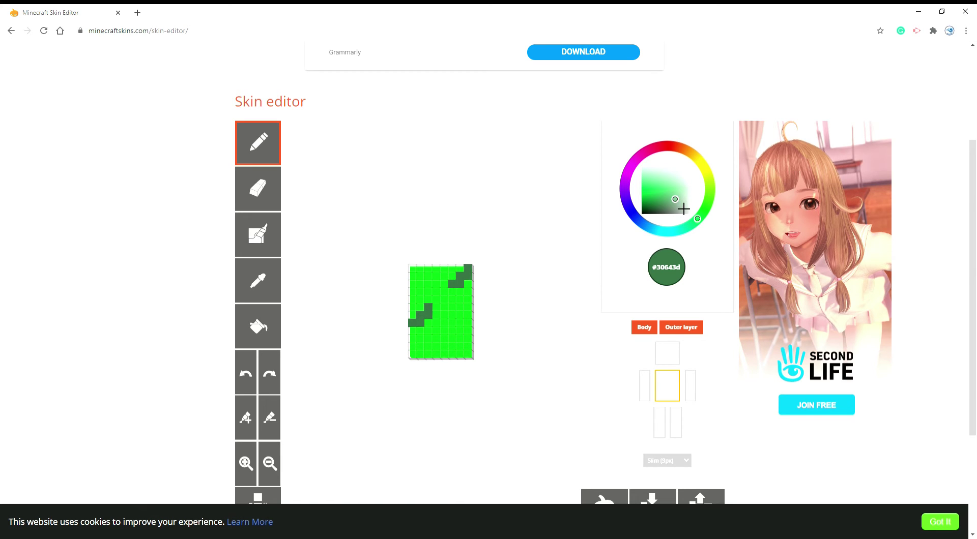
Place darker green pixels for the sword's diagonal on the torso, undoing two misplaced ones
drag(683, 209, 680, 203)
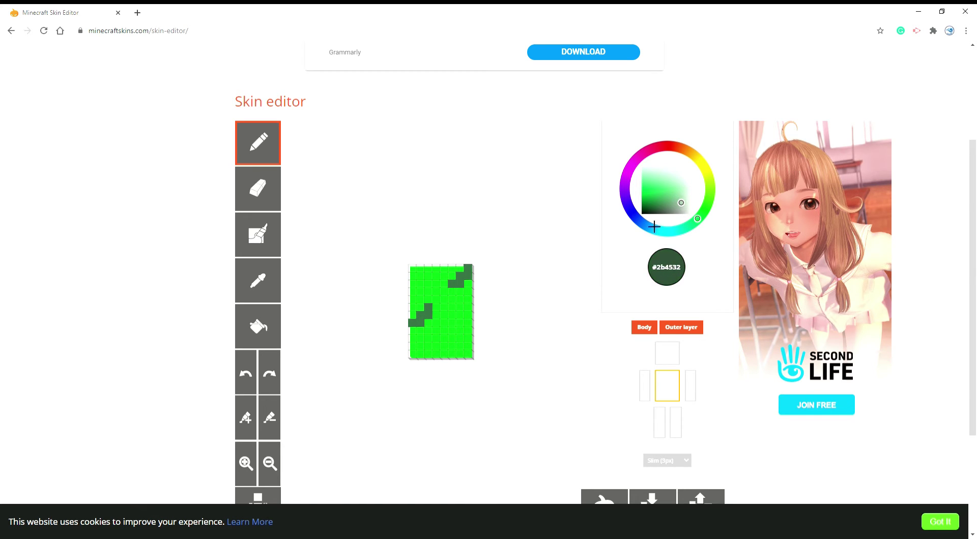
click(451, 307)
click(444, 300)
click(452, 300)
click(249, 374)
click(249, 374)
click(249, 374)
click(436, 291)
click(444, 299)
Paint three light-blue blade cells of the sword
mouse_move(707, 230)
mouse_down()
mouse_move(672, 232)
mouse_move(633, 216)
mouse_move(690, 211)
mouse_move(665, 197)
mouse_move(680, 184)
mouse_up()
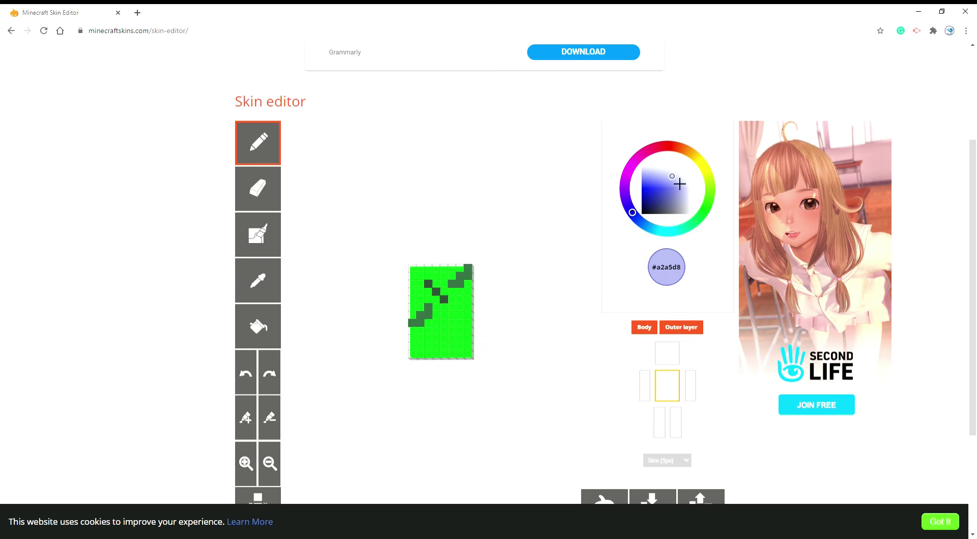
click(451, 291)
click(443, 307)
click(436, 307)
Sample the strap's greens from the skin and touch up a strap pixel
click(268, 286)
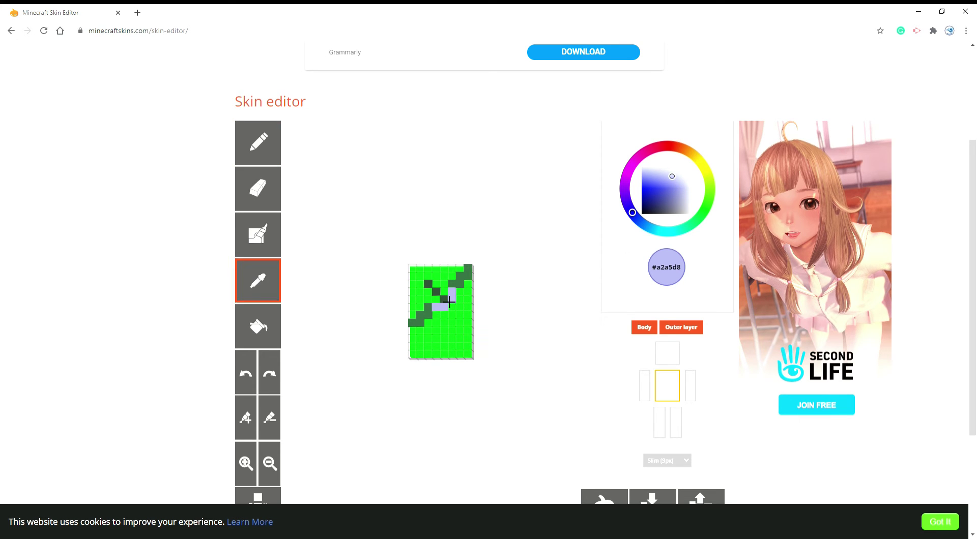
click(450, 302)
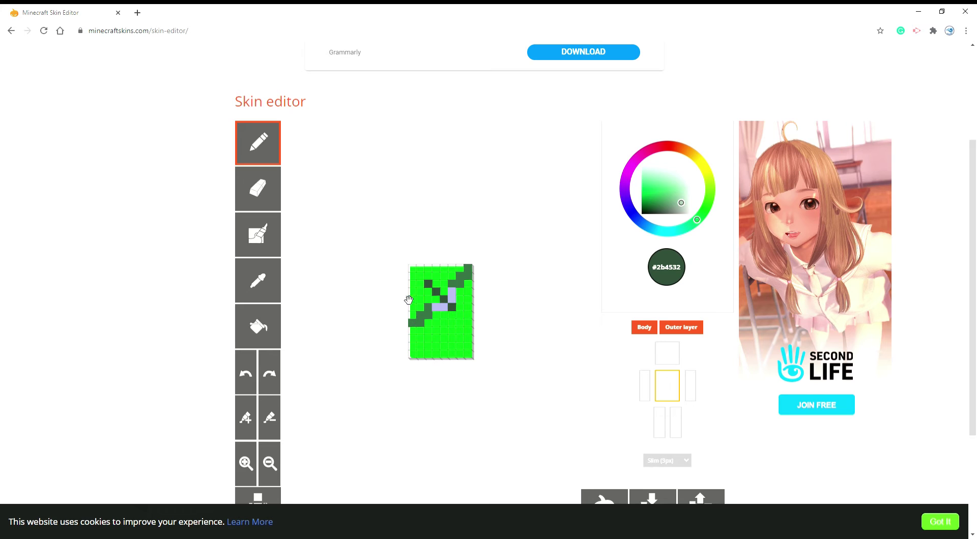
click(266, 294)
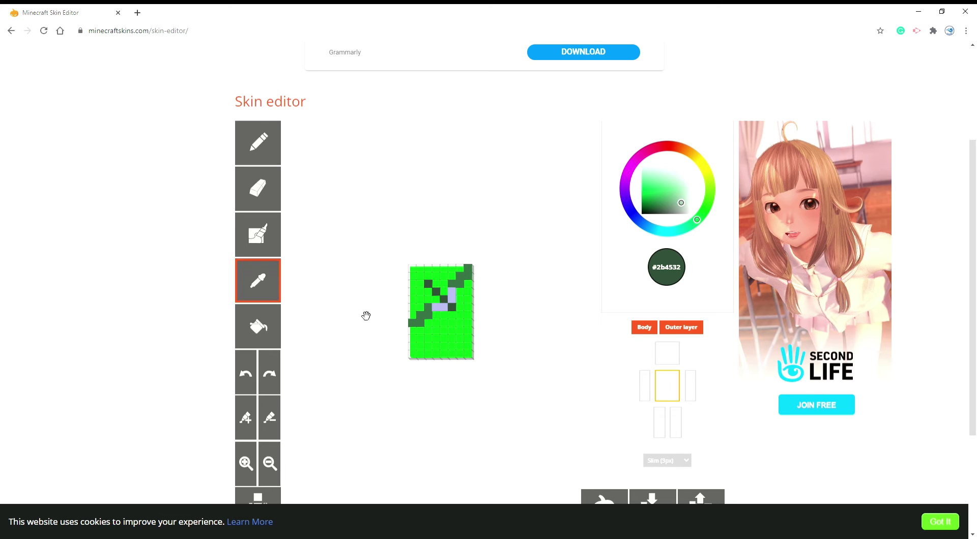
click(432, 323)
click(427, 291)
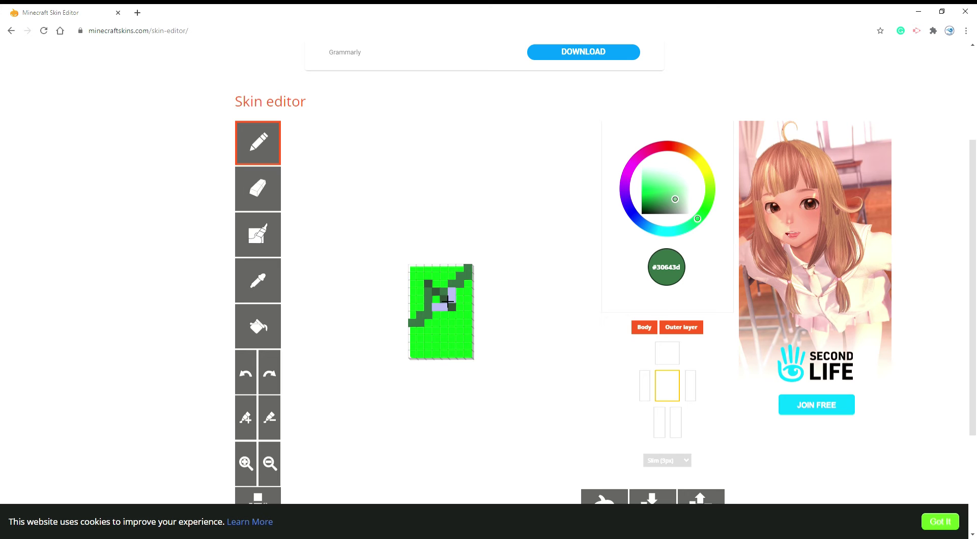
drag(505, 345, 425, 371)
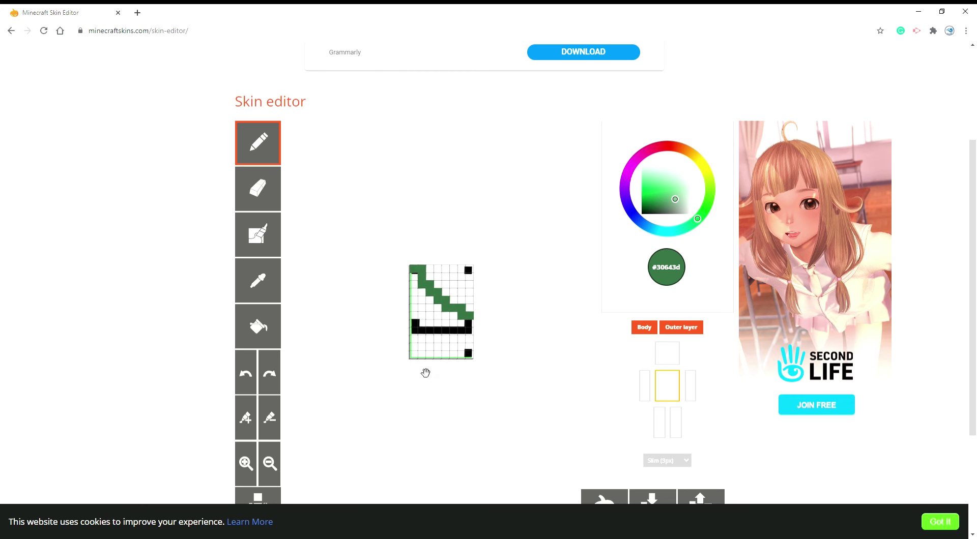
Show the head, arms and legs and rotate the whole model to preview it
click(644, 387)
click(668, 360)
click(695, 388)
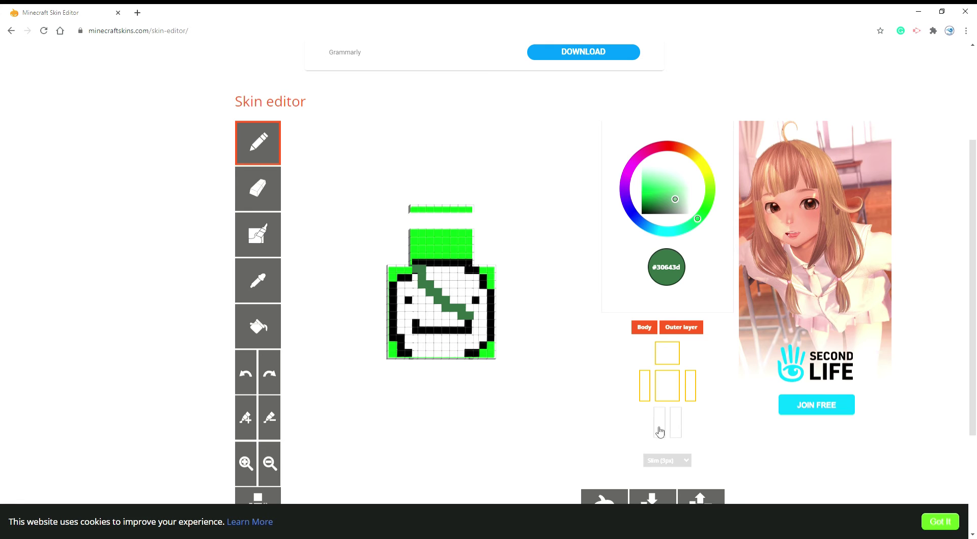
click(659, 432)
click(676, 430)
drag(585, 392, 432, 392)
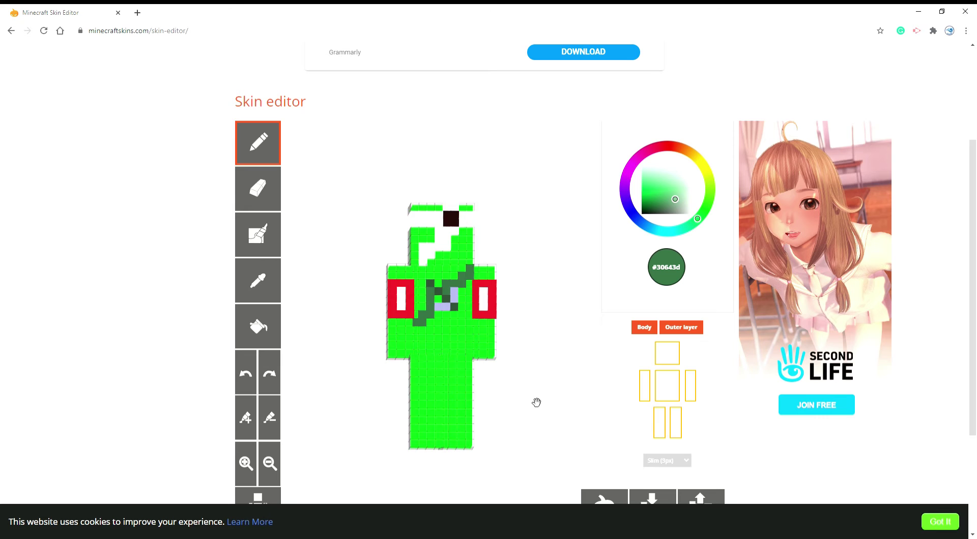
drag(536, 401, 279, 416)
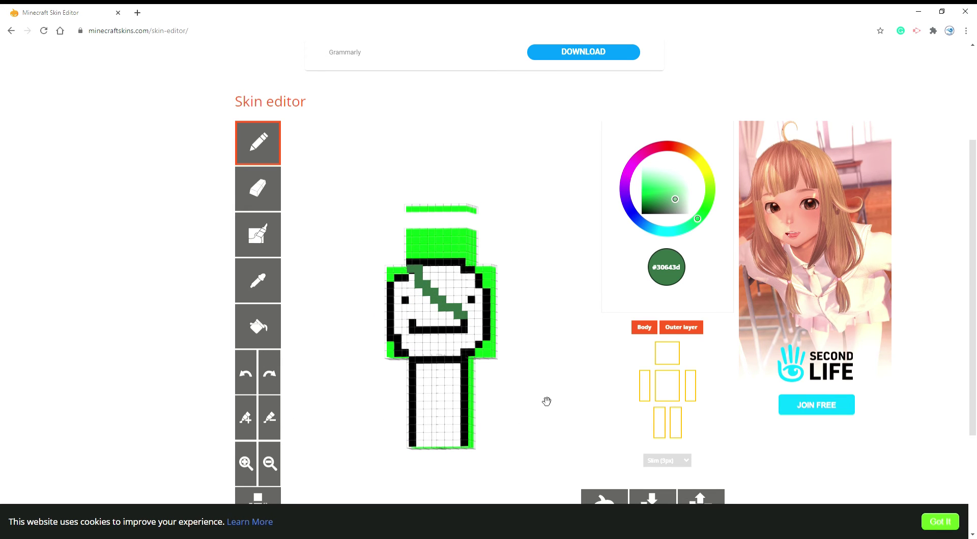
drag(545, 399, 593, 351)
Hide the arms and head again, leaving the torso showing alone
click(644, 390)
click(667, 387)
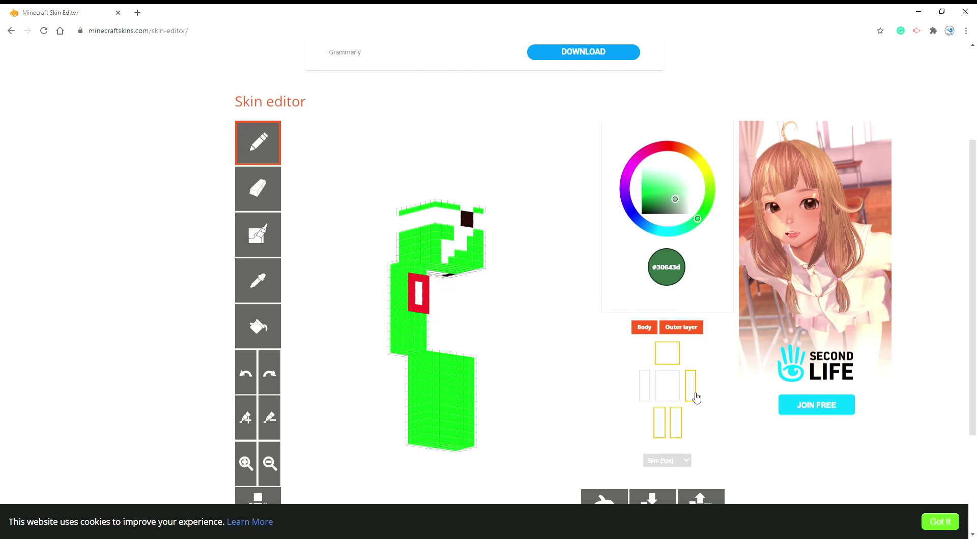
click(690, 389)
click(669, 365)
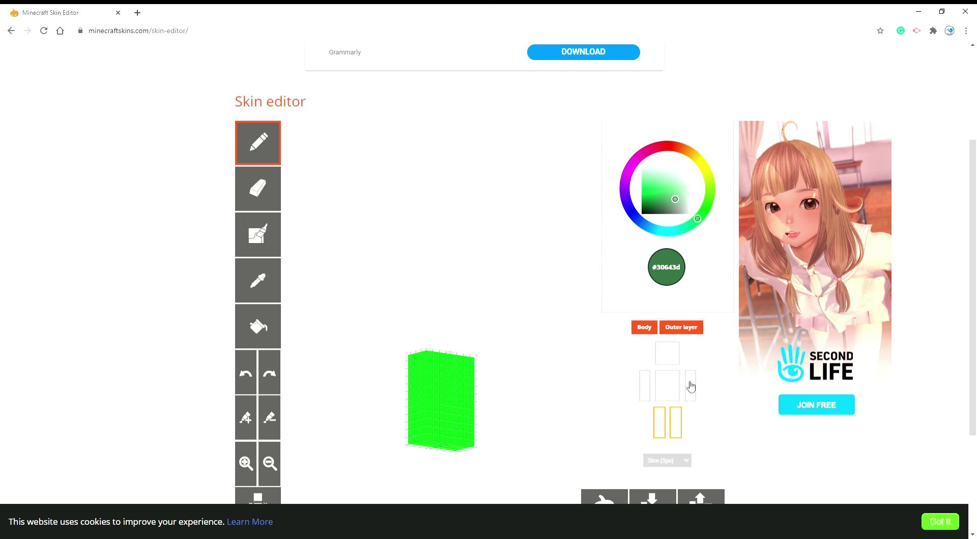
click(673, 393)
Paint a pale green streak on the torso, undoing the stray light green pixels
drag(560, 379, 544, 384)
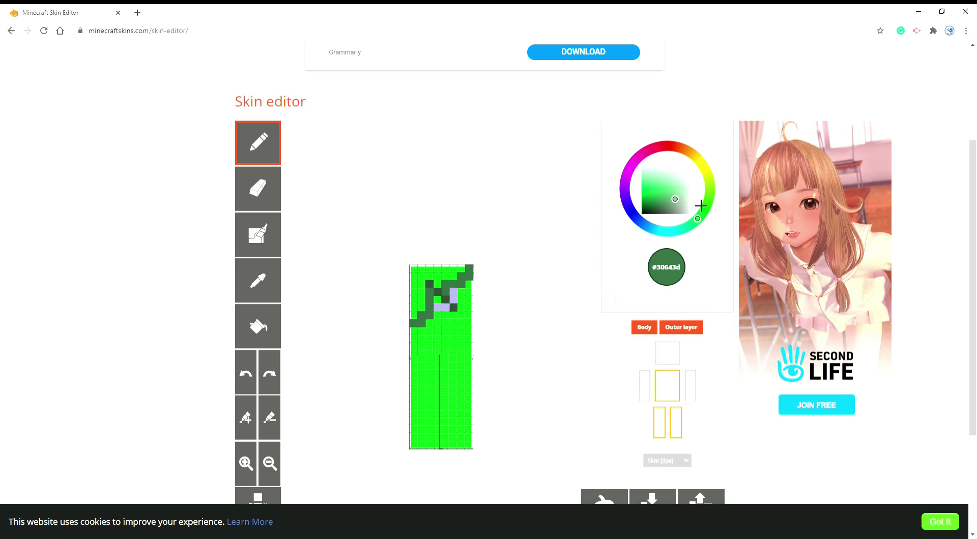
drag(683, 206, 670, 194)
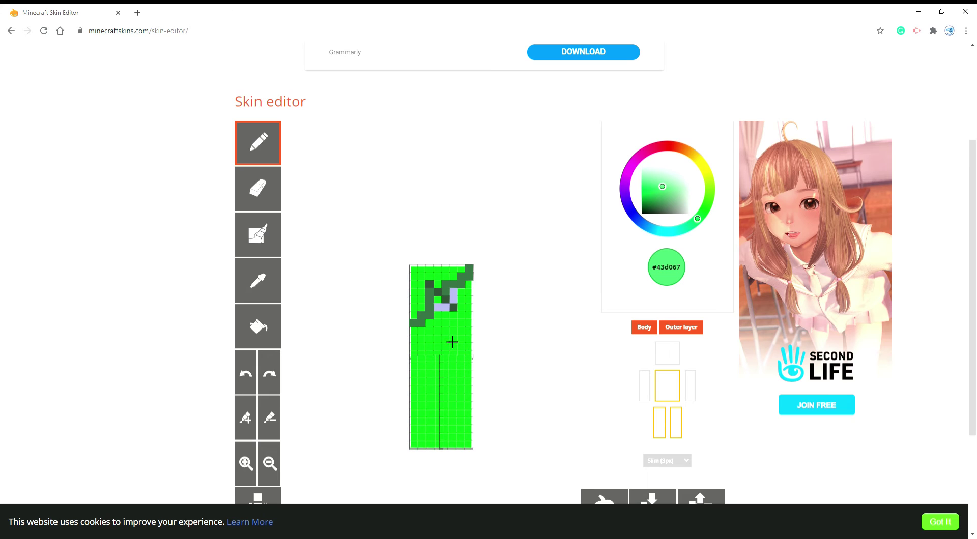
drag(454, 342, 466, 351)
click(245, 380)
click(245, 380)
click(246, 381)
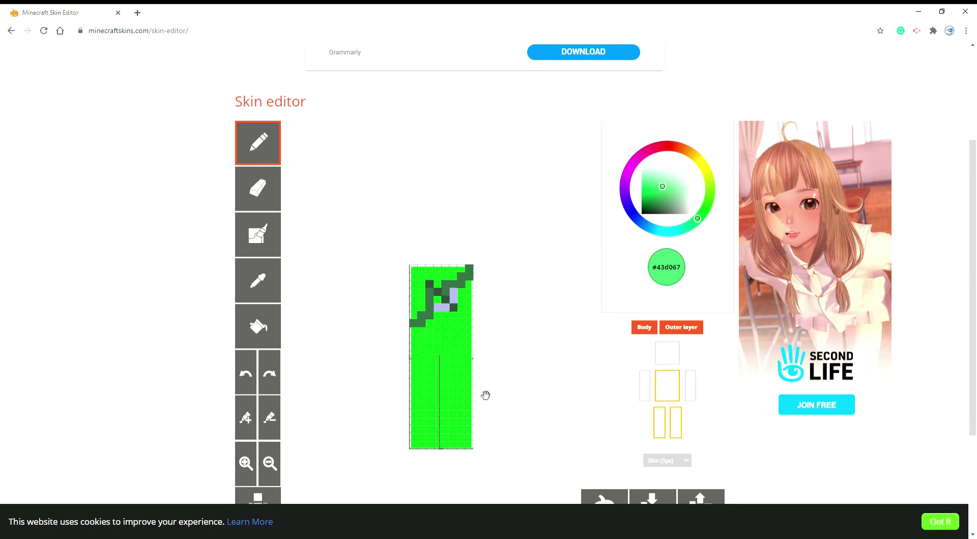
click(451, 354)
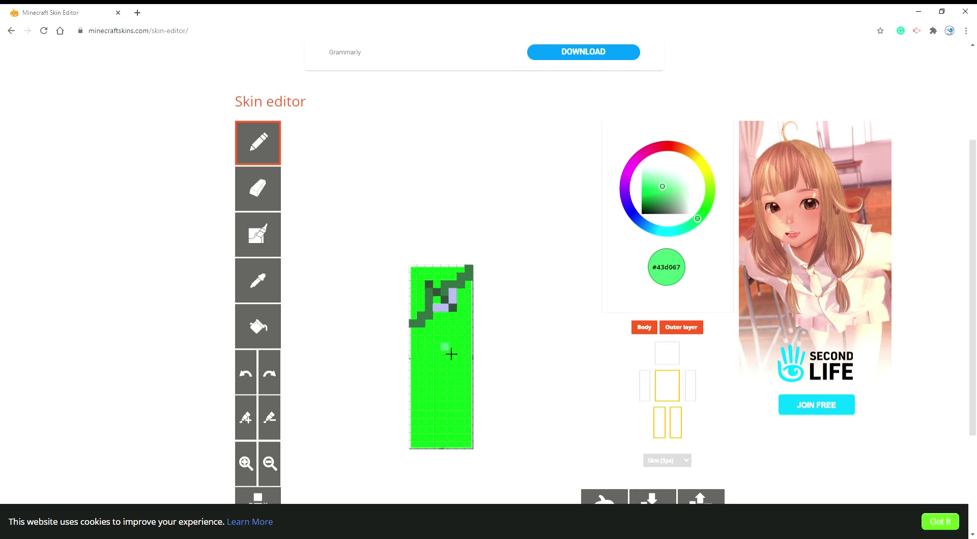
drag(452, 355, 462, 401)
click(250, 386)
Add a black pixel below the green streak, then show the head and both arms again
drag(691, 194, 649, 228)
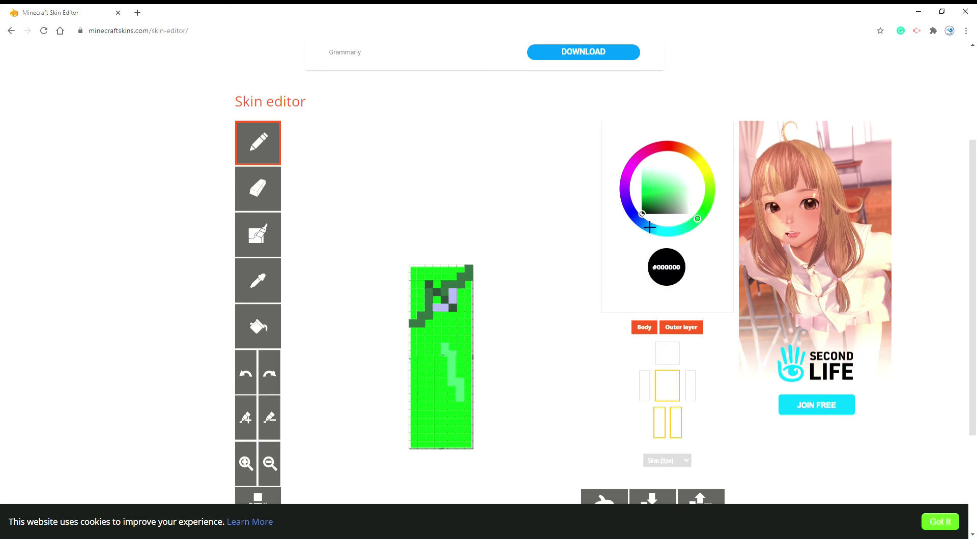
click(460, 405)
click(647, 387)
click(671, 356)
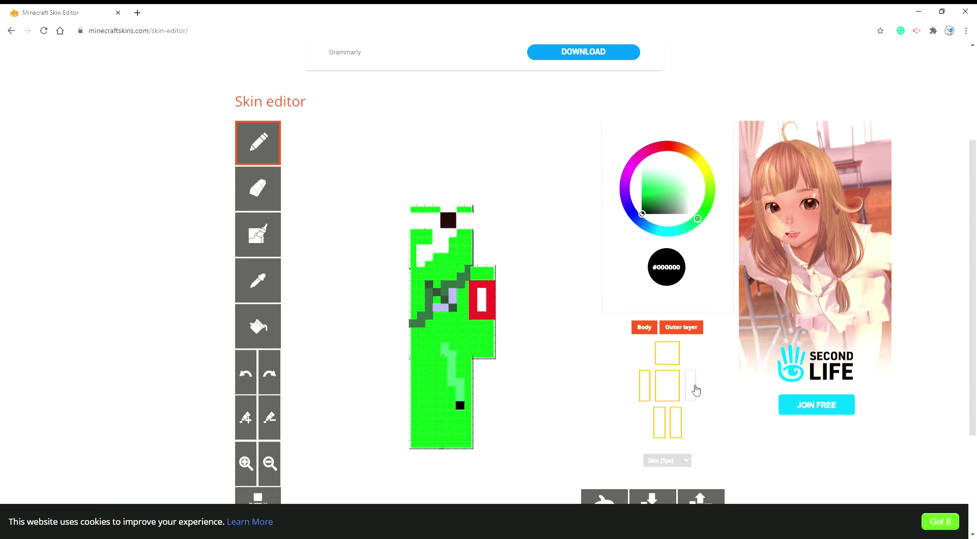
click(692, 387)
mouse_move(532, 392)
mouse_down()
mouse_move(401, 400)
mouse_move(589, 425)
mouse_move(515, 416)
mouse_move(510, 276)
mouse_move(491, 354)
mouse_move(524, 399)
mouse_move(567, 266)
mouse_move(563, 397)
mouse_move(563, 373)
mouse_move(521, 377)
mouse_up()
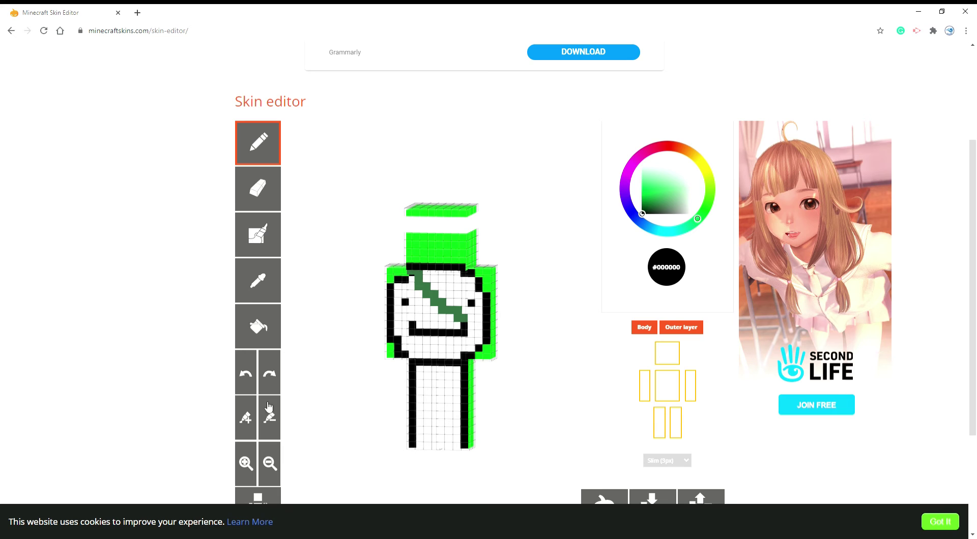
Eyedrop the hood's bright green from the skin
click(270, 297)
click(422, 261)
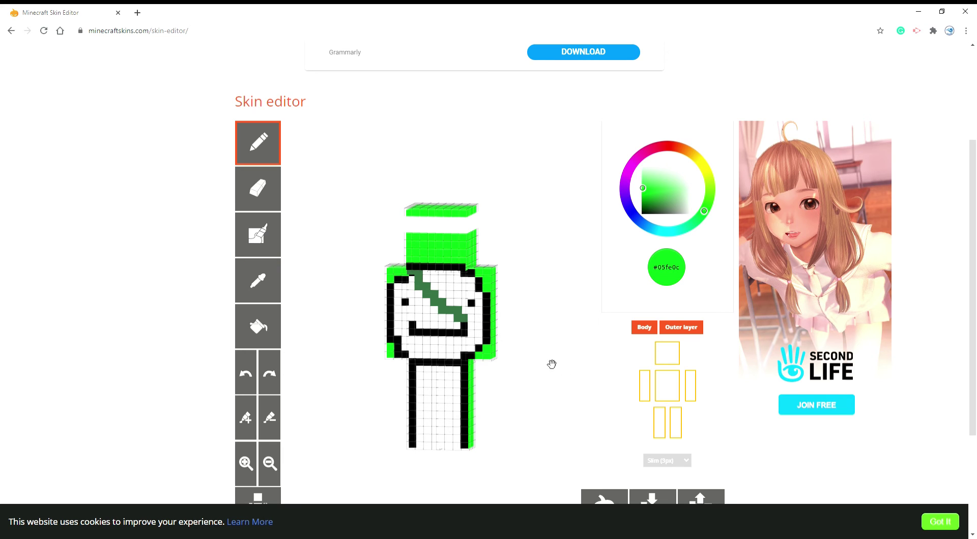
mouse_move(552, 364)
mouse_down()
mouse_move(573, 266)
mouse_move(481, 287)
mouse_up()
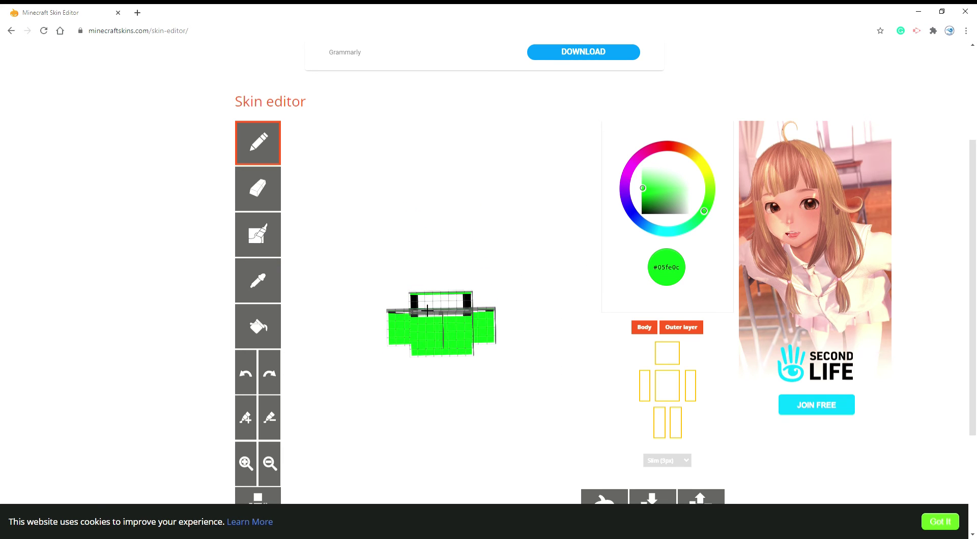
mouse_move(562, 294)
mouse_down()
mouse_move(560, 400)
mouse_move(567, 283)
mouse_up()
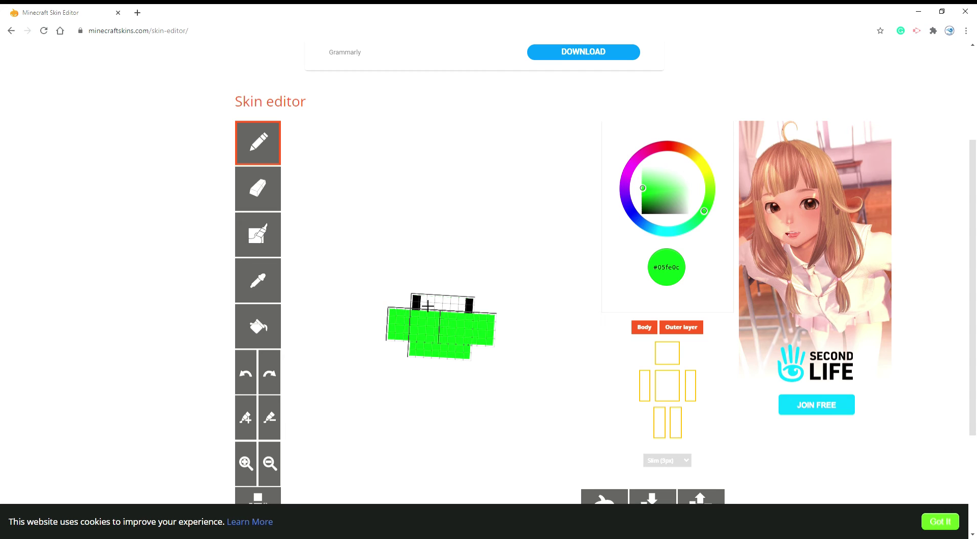
Hide the torso, arms and legs, then undo a misplaced green stroke on the head
click(669, 393)
click(645, 391)
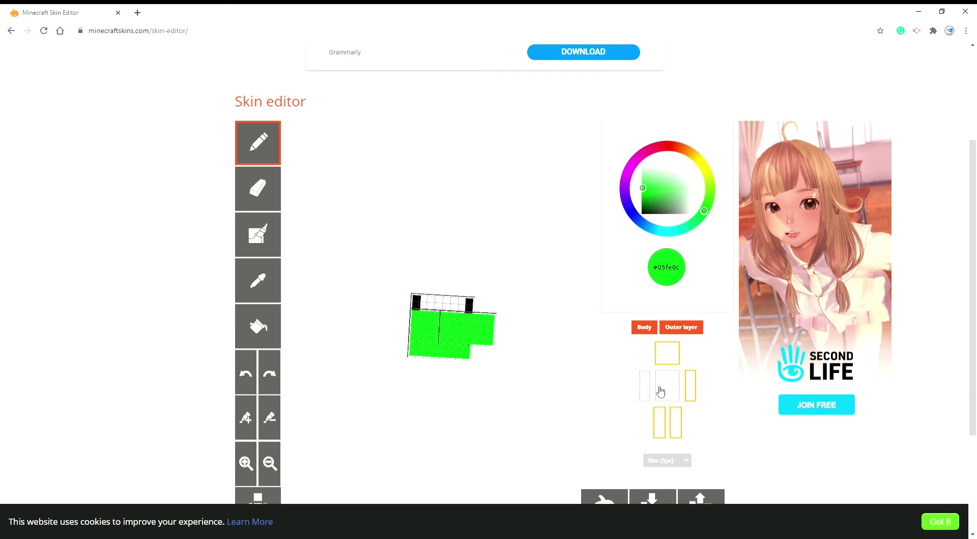
click(693, 388)
click(675, 420)
click(660, 421)
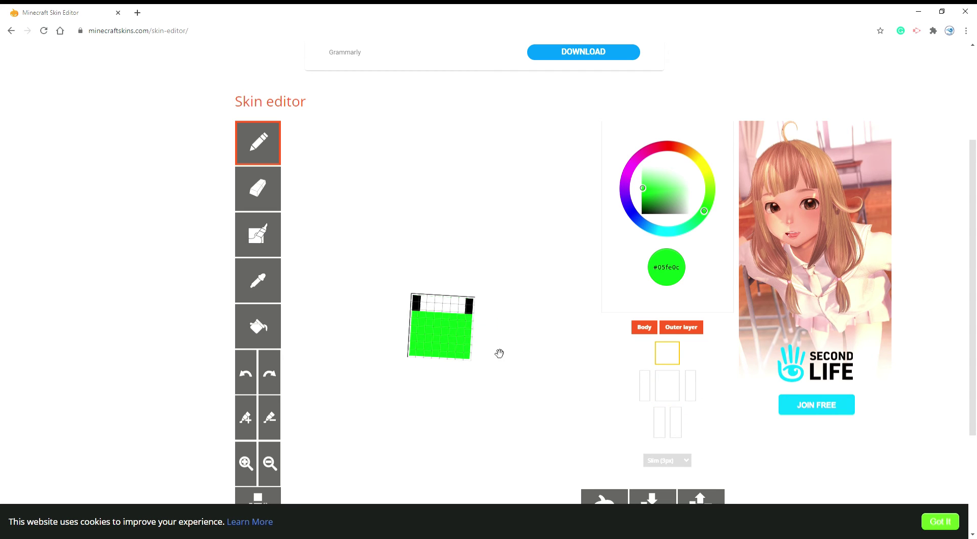
drag(431, 307, 433, 317)
drag(536, 404, 538, 479)
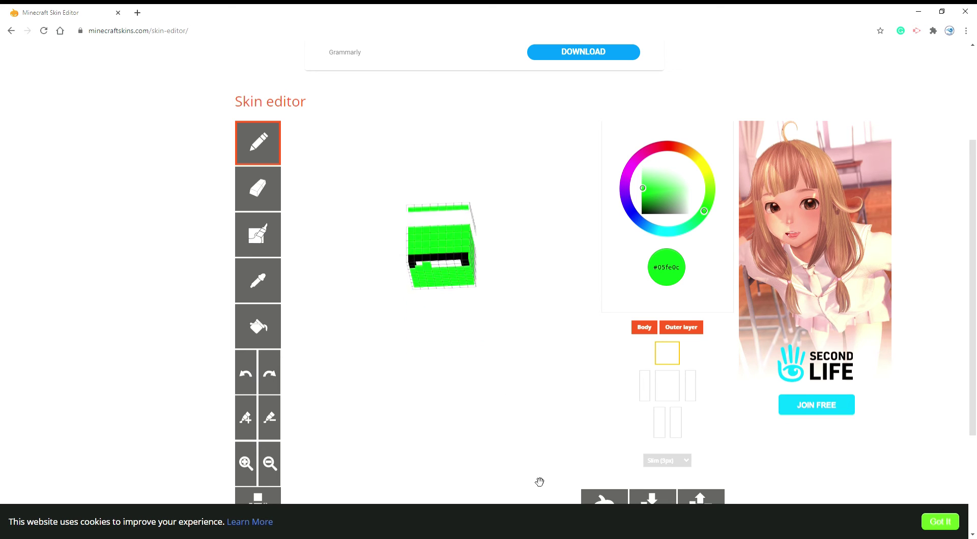
click(246, 374)
Show the torso, both arms and both legs again
click(673, 394)
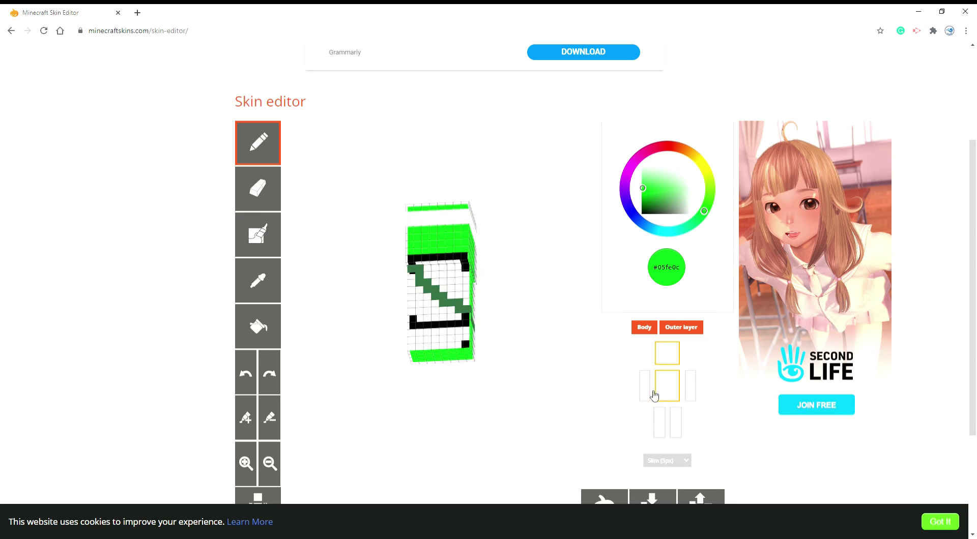
click(646, 392)
click(690, 392)
click(677, 426)
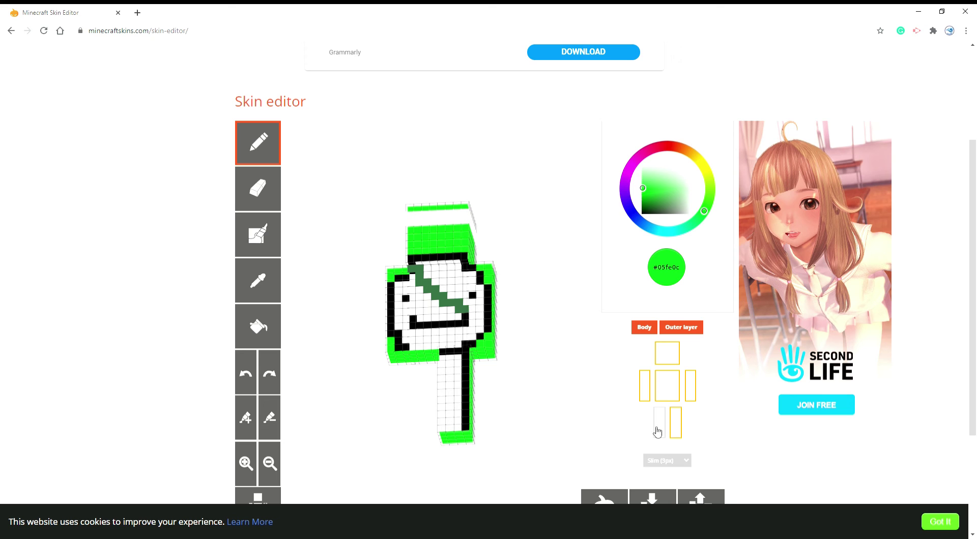
click(656, 432)
mouse_move(562, 425)
mouse_down()
mouse_move(410, 423)
mouse_move(552, 431)
mouse_up()
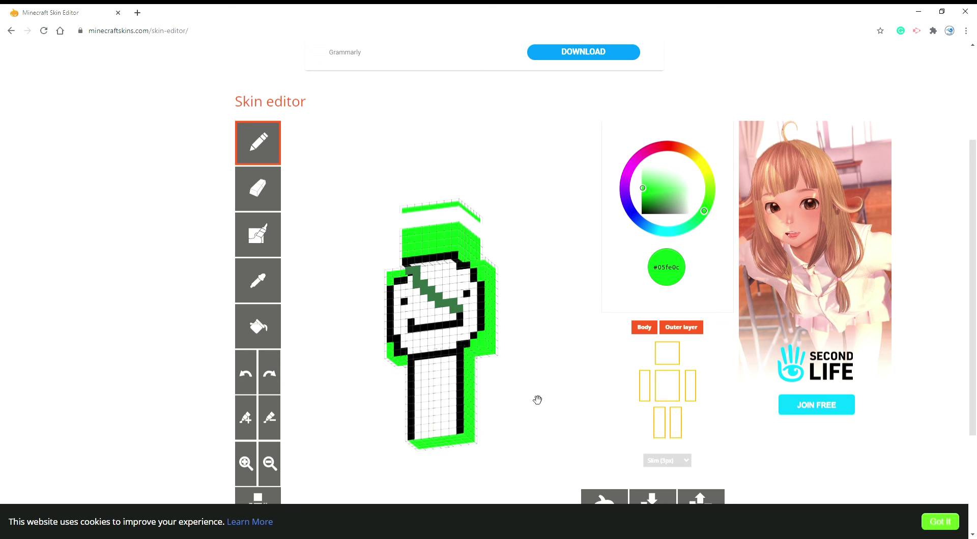
With the Outer layer and body parts hidden, paint the white head-top strip and notch green
click(679, 329)
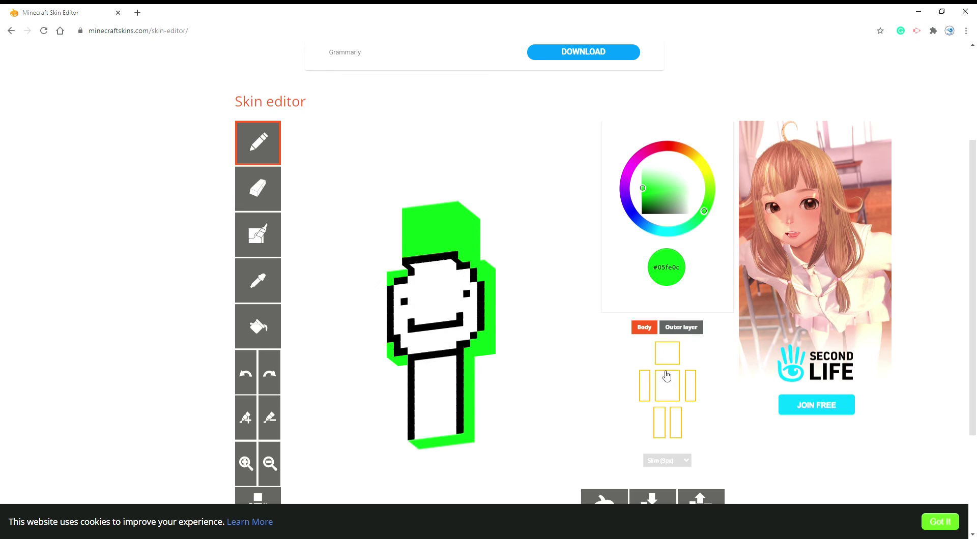
click(644, 387)
click(667, 385)
click(690, 386)
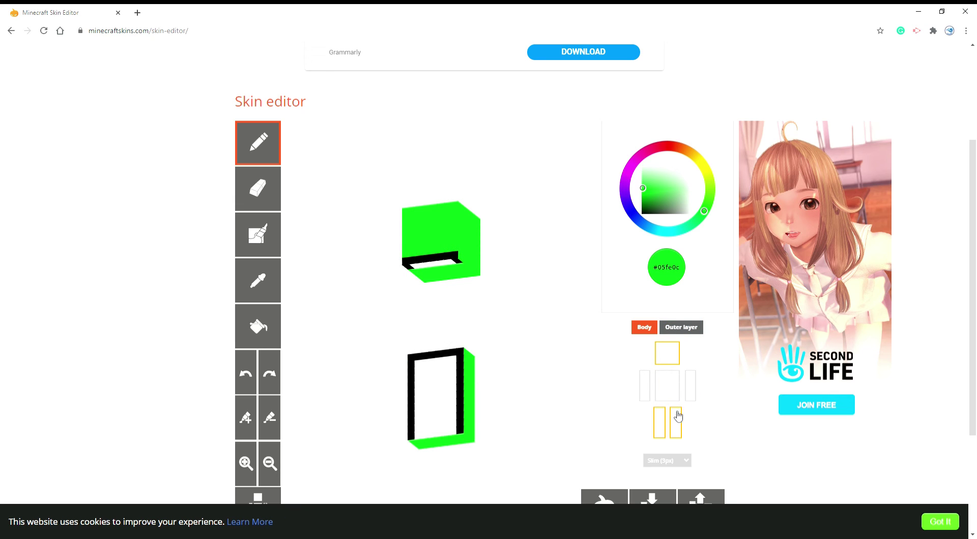
click(677, 431)
click(659, 425)
drag(585, 351, 541, 292)
mouse_move(477, 318)
mouse_down()
mouse_move(434, 319)
mouse_move(428, 308)
mouse_move(473, 311)
mouse_move(431, 300)
mouse_up()
drag(539, 342, 549, 417)
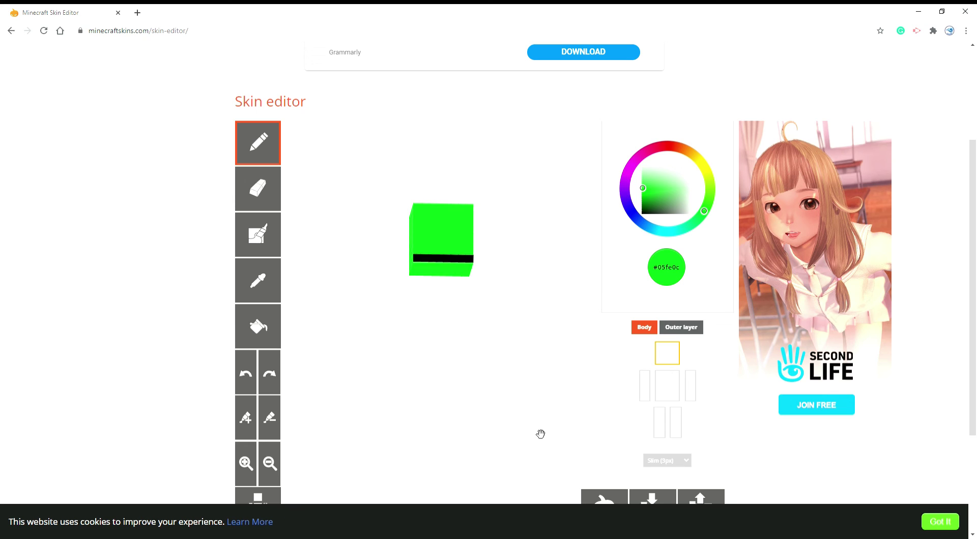
Re-enable the torso, arms, legs and the Outer layer
click(672, 389)
click(644, 389)
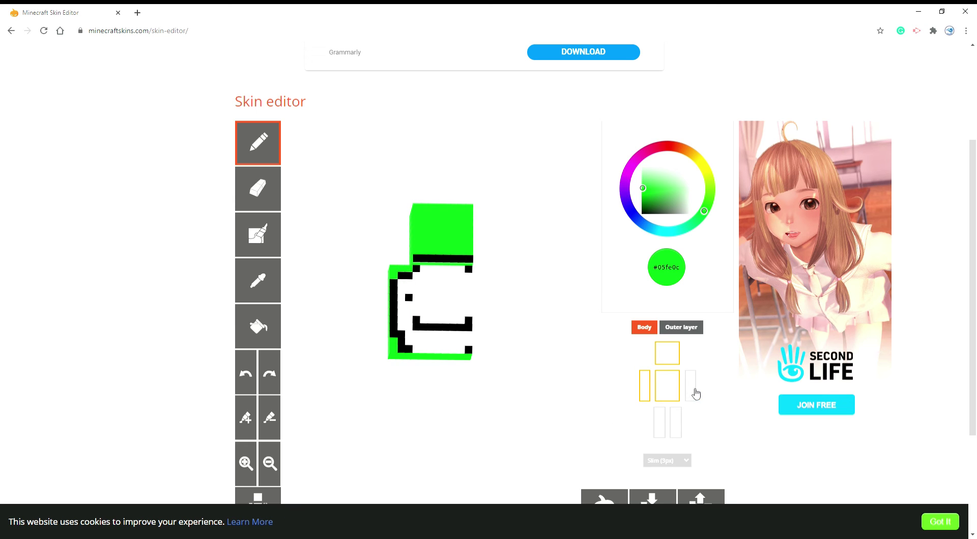
click(693, 390)
click(676, 433)
click(659, 423)
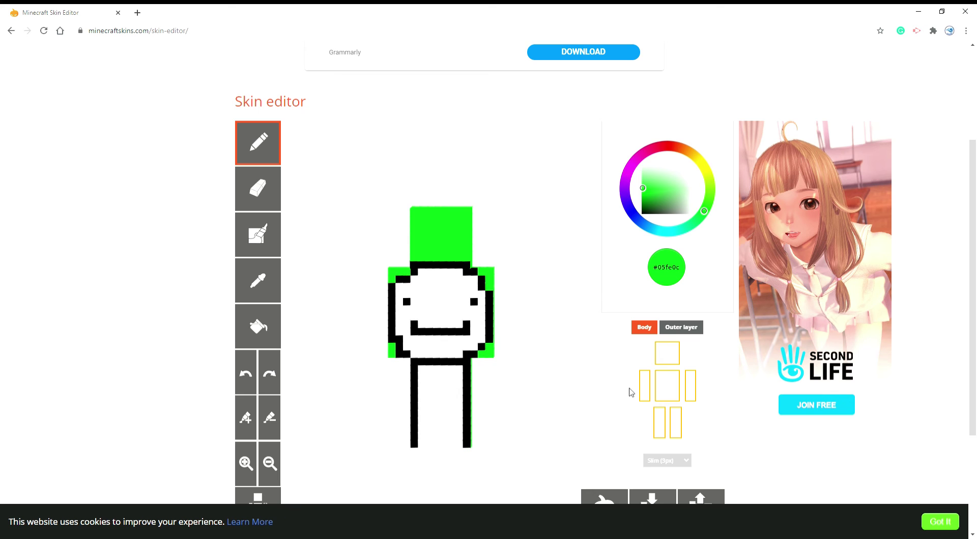
click(672, 329)
Paint a stray red armband pixel green
drag(591, 355, 493, 397)
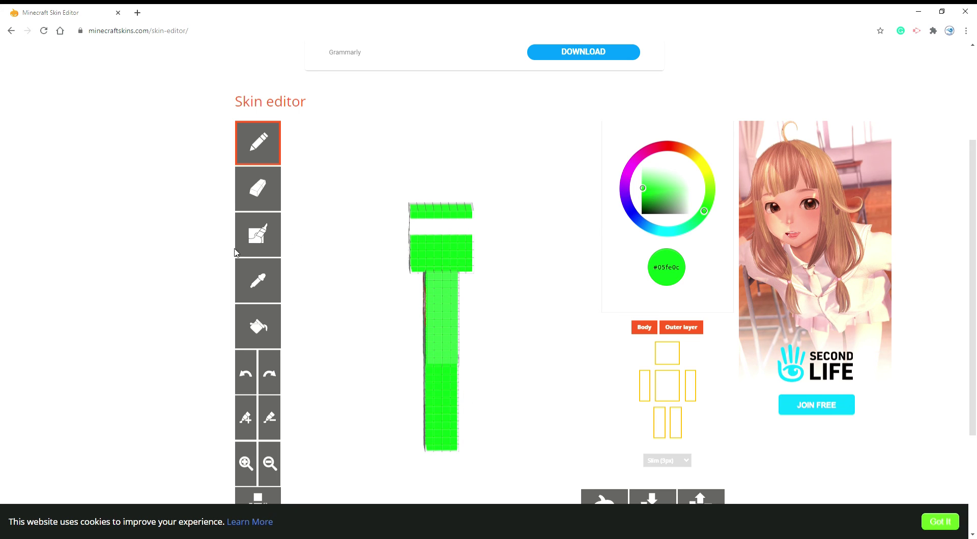
click(259, 278)
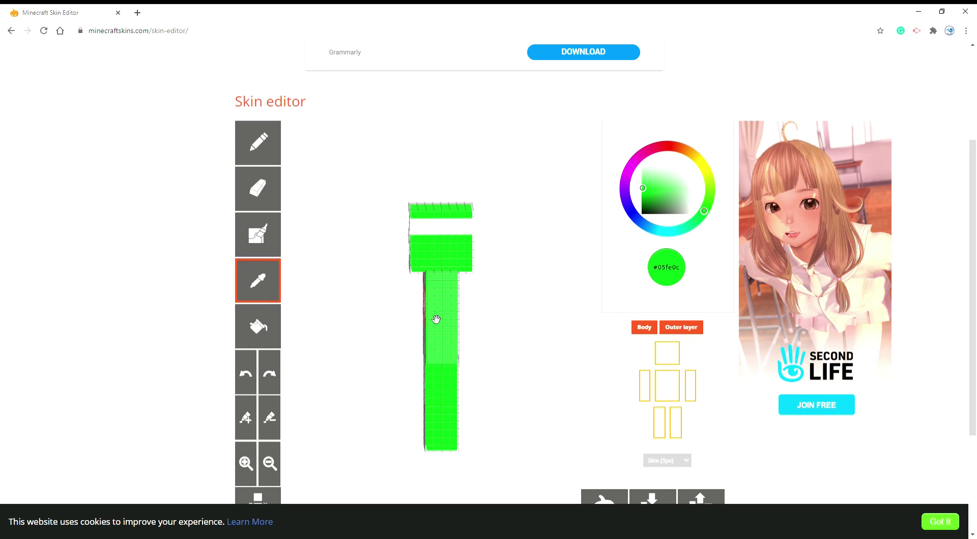
mouse_move(436, 319)
mouse_down()
mouse_move(371, 323)
mouse_move(389, 373)
mouse_move(305, 333)
mouse_move(408, 336)
mouse_up()
click(408, 331)
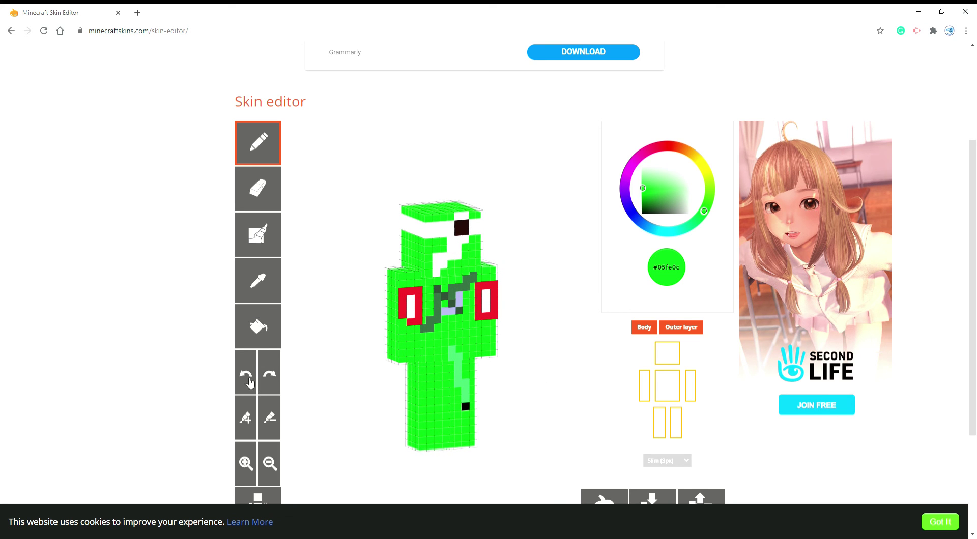
Eyedrop the armband red (#d51a23) and paint a red band across the leg's side
click(268, 292)
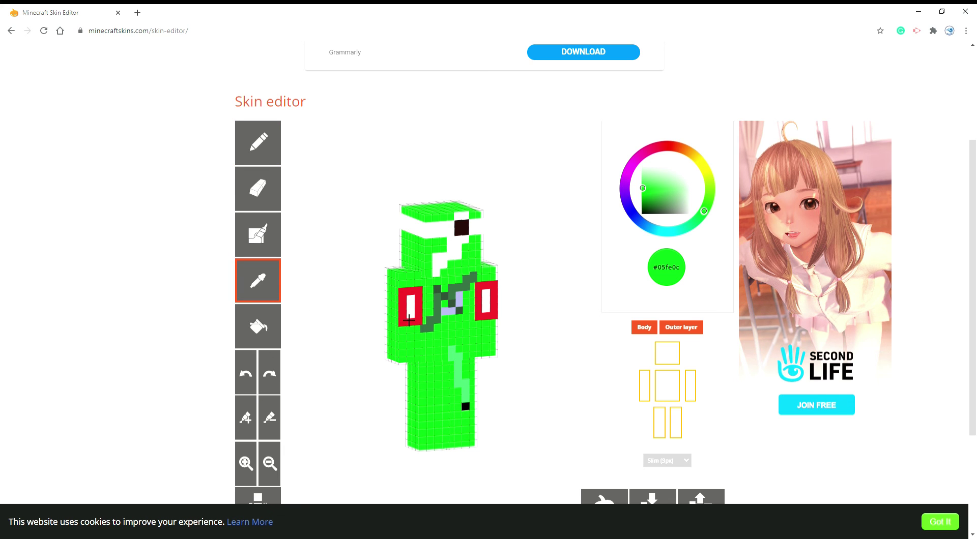
click(408, 319)
drag(534, 356, 436, 349)
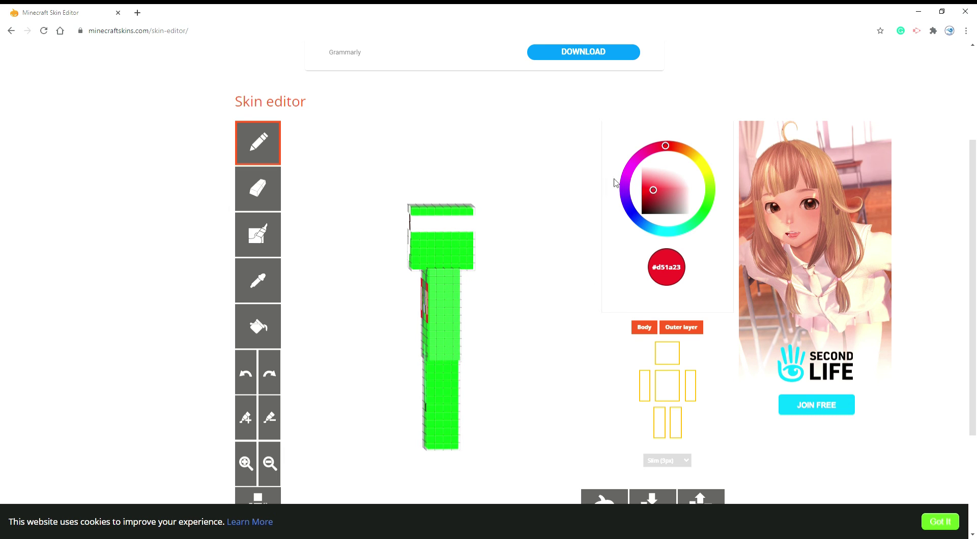
drag(566, 323, 466, 314)
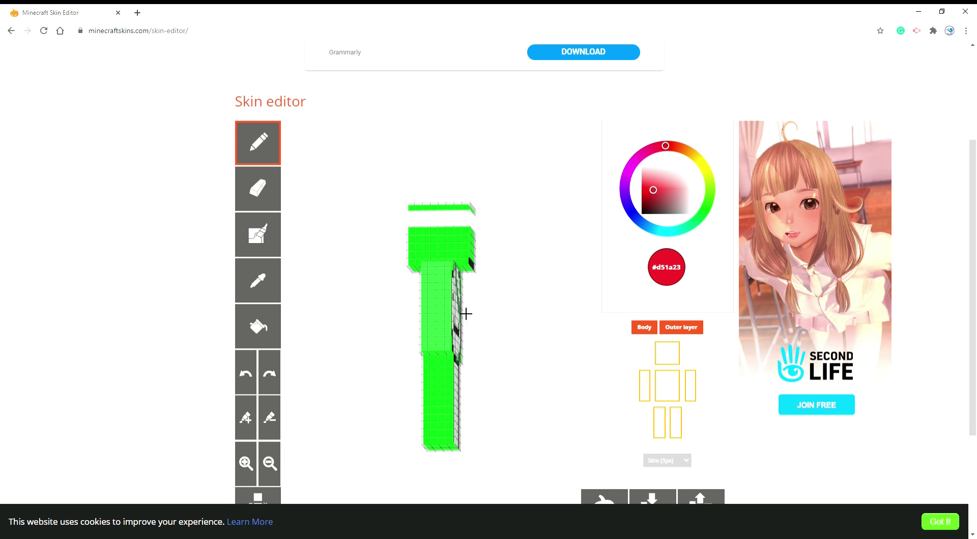
mouse_move(425, 379)
mouse_down()
mouse_move(460, 386)
mouse_move(458, 401)
mouse_move(434, 396)
mouse_up()
Undo a stray red pixel on the leg and set the paint colour to white (#ffffff)
drag(518, 416, 394, 417)
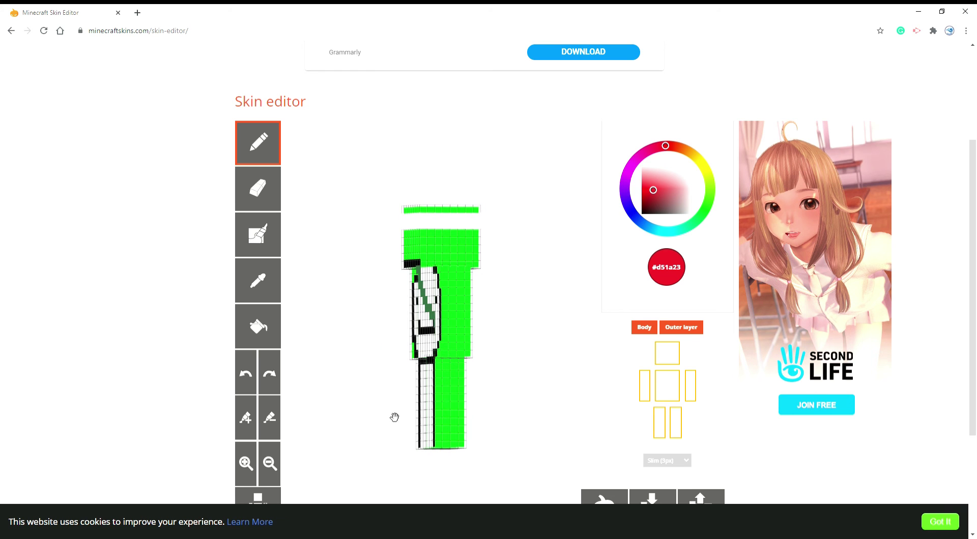
drag(510, 424, 448, 392)
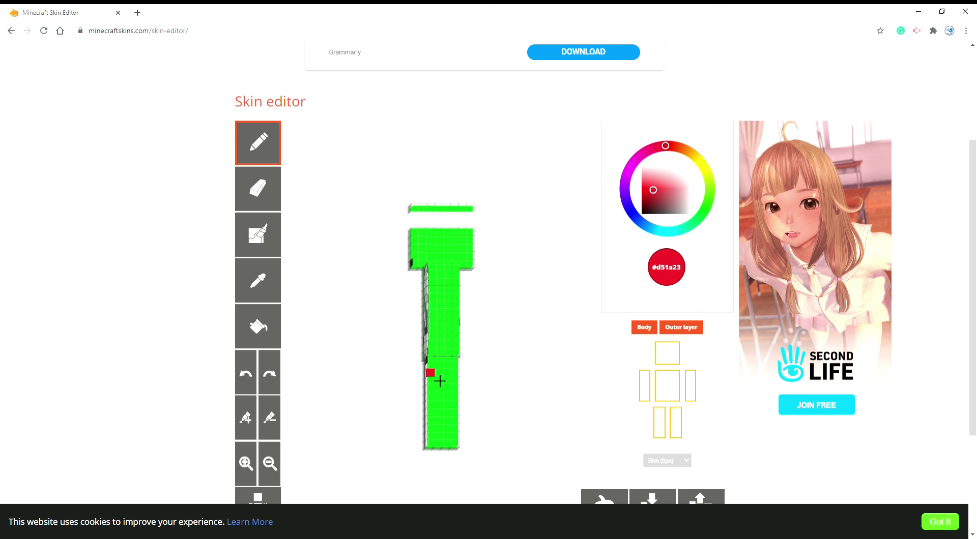
click(246, 374)
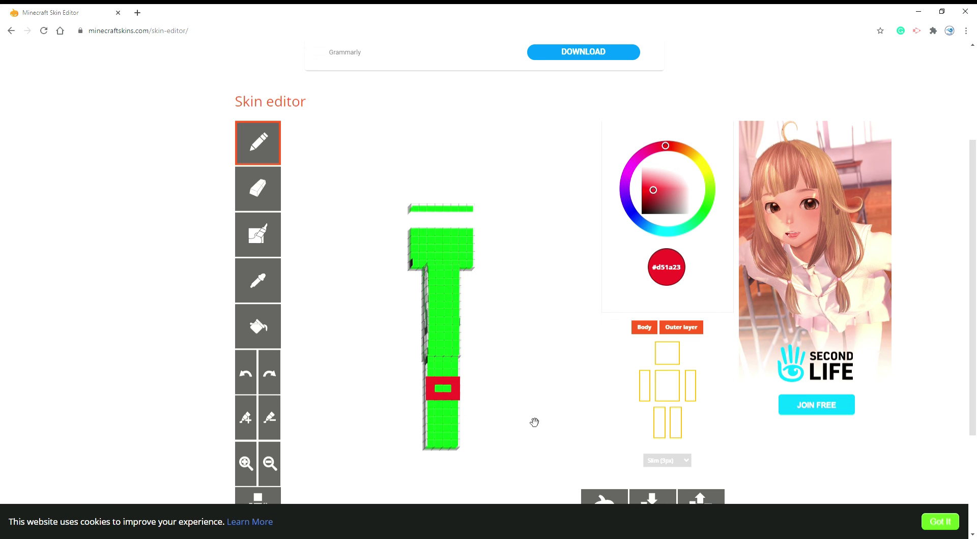
drag(534, 422, 349, 314)
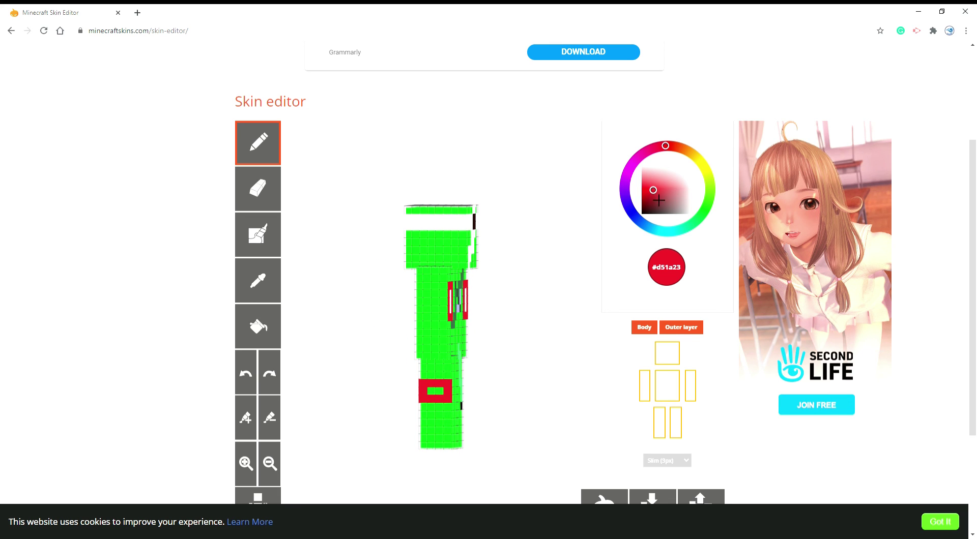
drag(661, 198, 703, 166)
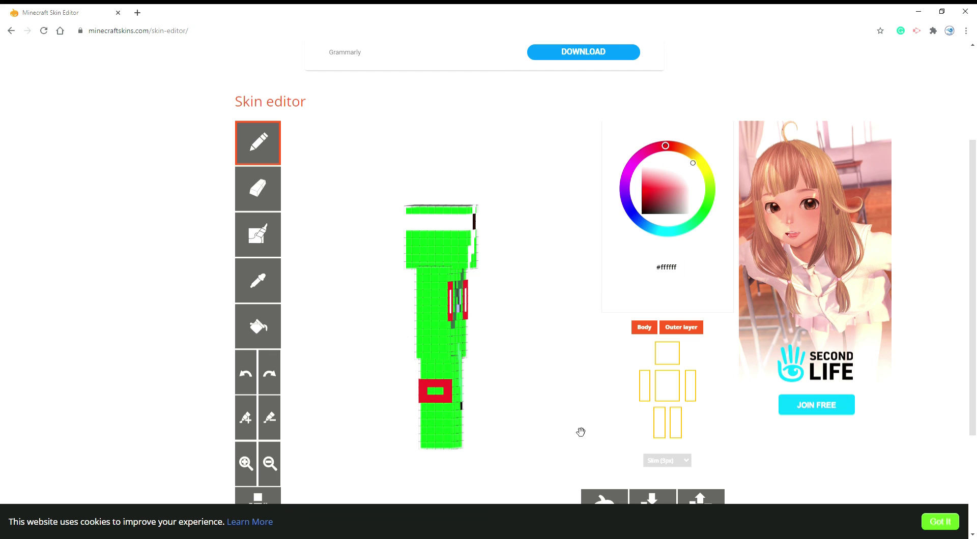
Fill the red leg logo's centre white, check it from several angles, and scroll down toward Download
drag(441, 401, 446, 402)
mouse_move(520, 408)
mouse_down()
mouse_move(402, 403)
mouse_move(470, 399)
mouse_up()
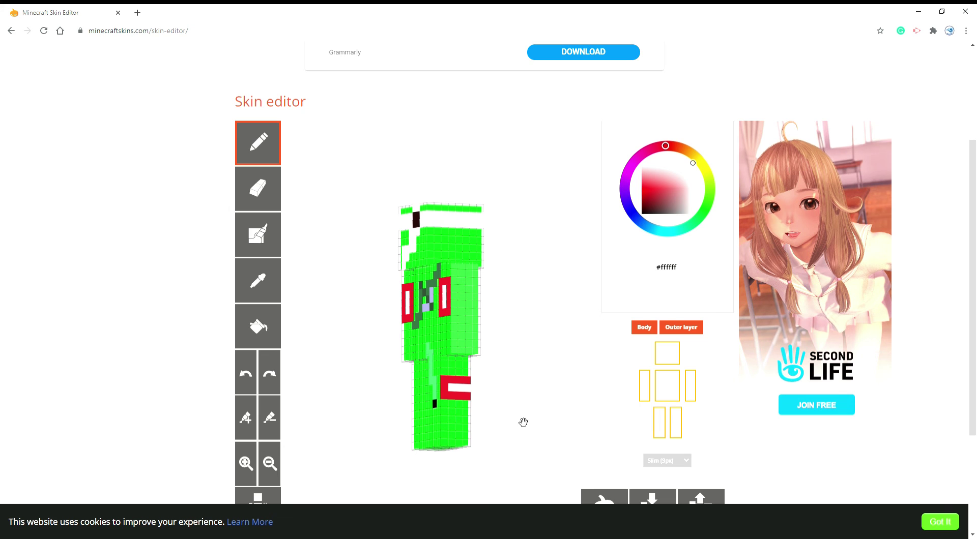
drag(523, 422, 349, 373)
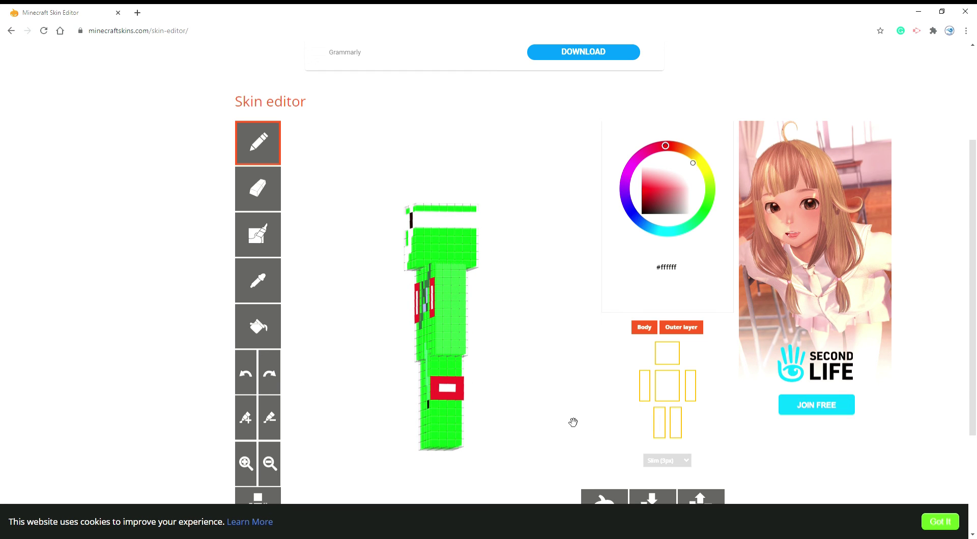
drag(573, 418, 457, 432)
drag(543, 433, 585, 395)
scroll(587, 397, down, 1)
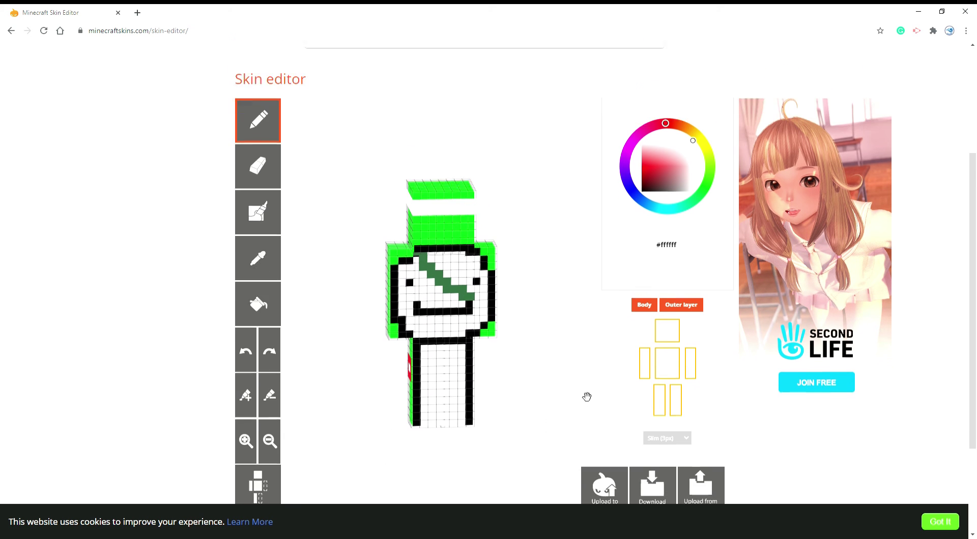
scroll(587, 396, down, 1)
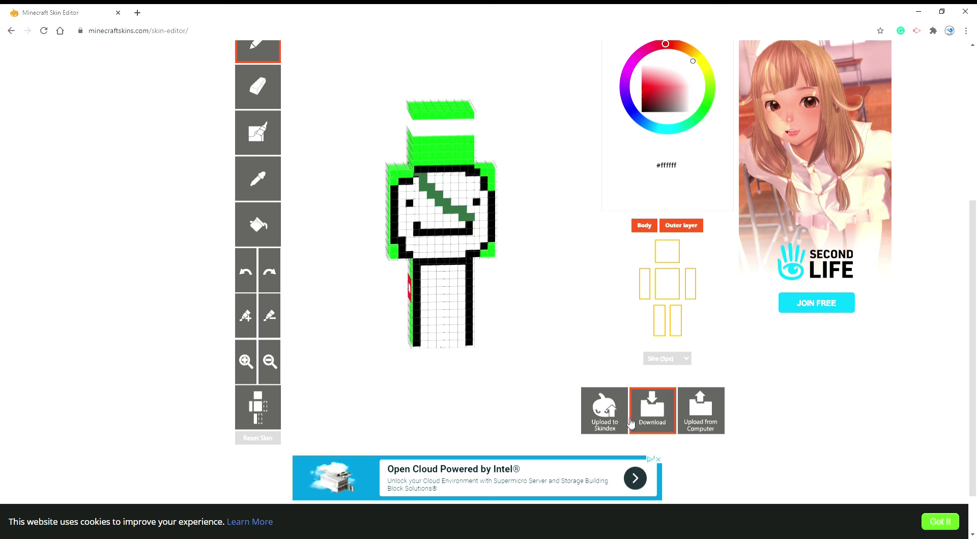